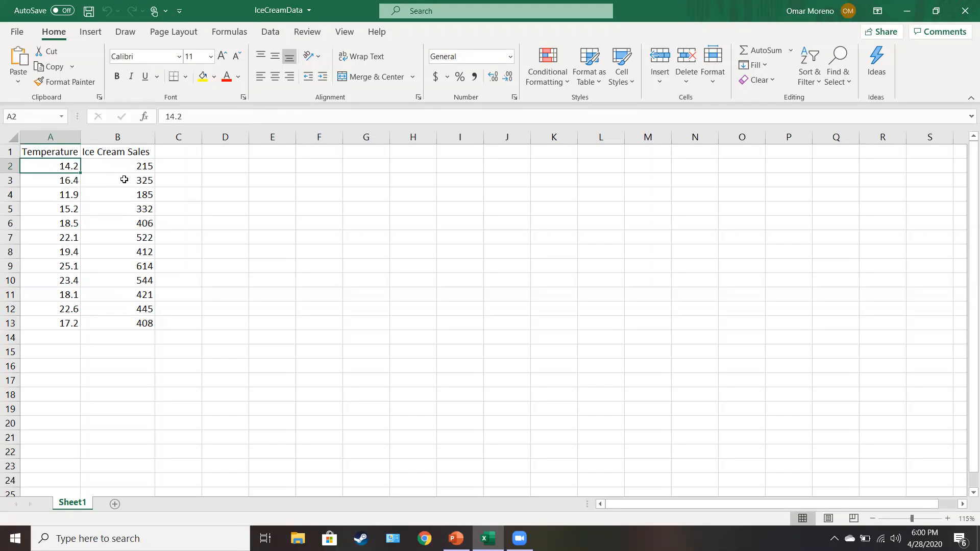
Label cell D2 as r for the correlation coefficient.
click(237, 169)
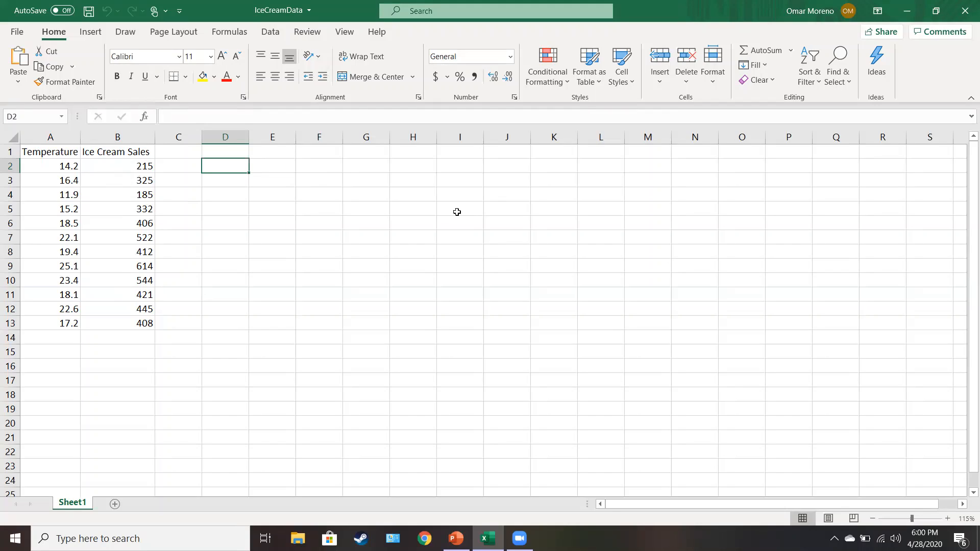
text(r)
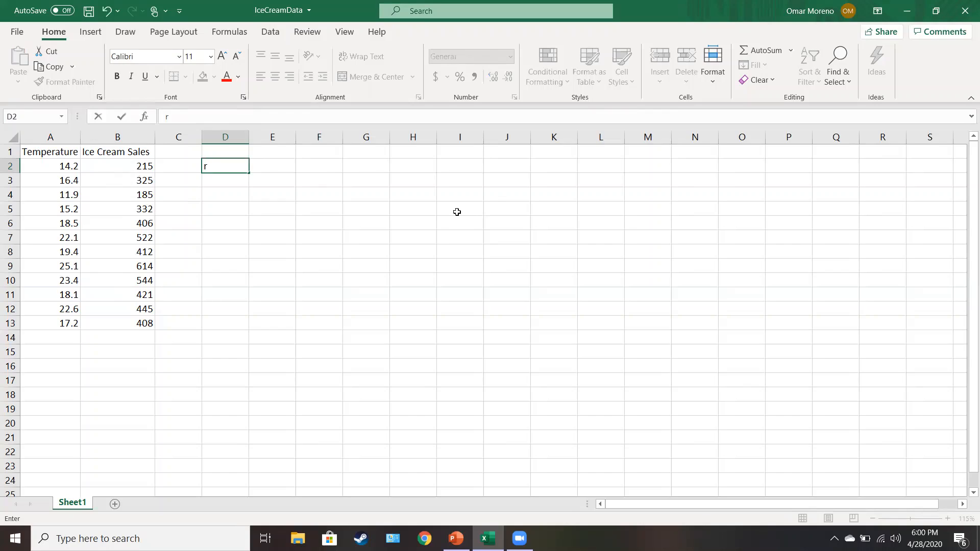
key(Return)
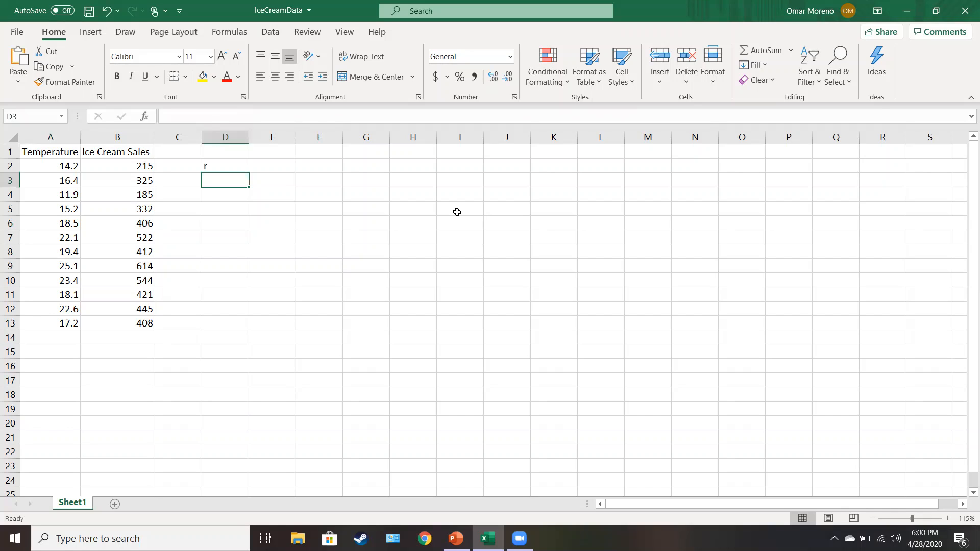
Calculate the correlation in D3 with CORREL, using temperatures A2:A13 as the first array and sales B2:B13 as the second.
text(=correl)
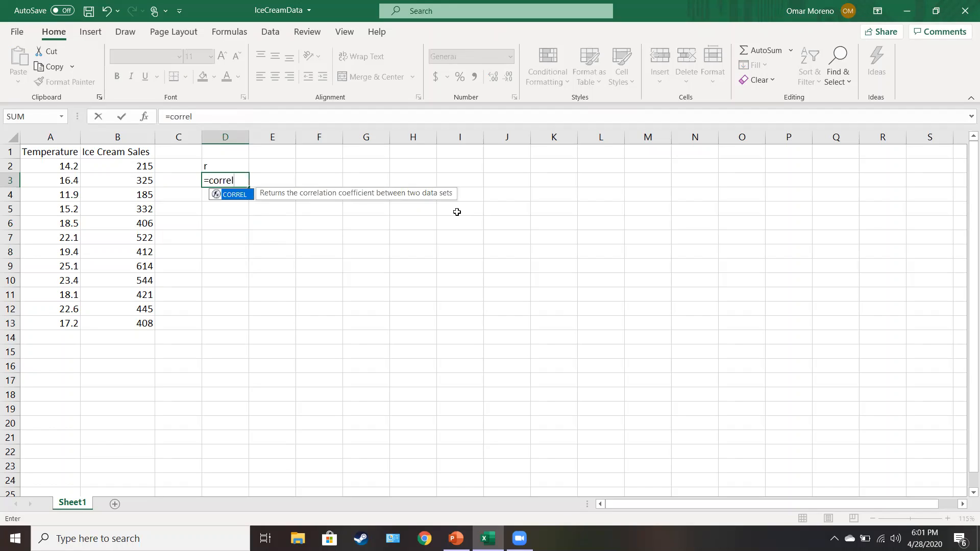
key(Tab)
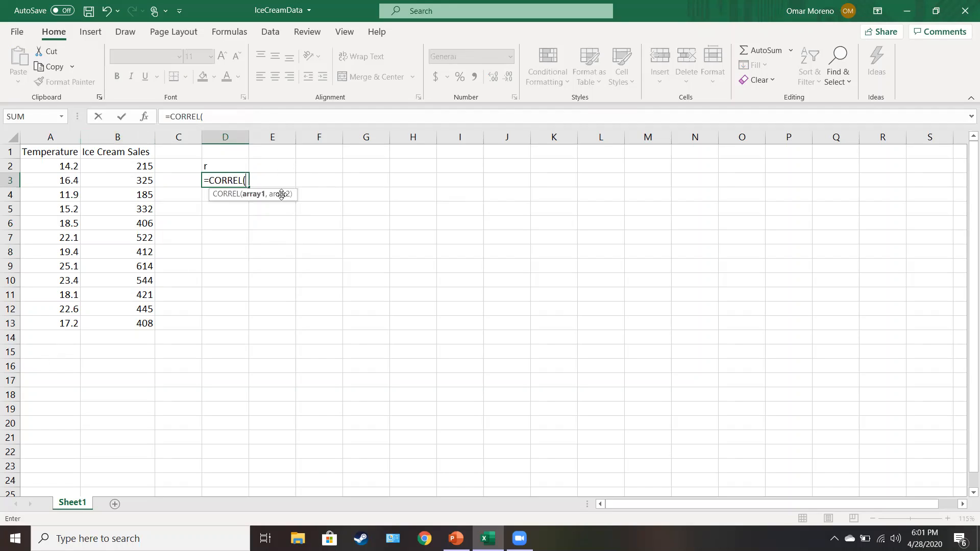
drag(70, 166, 67, 324)
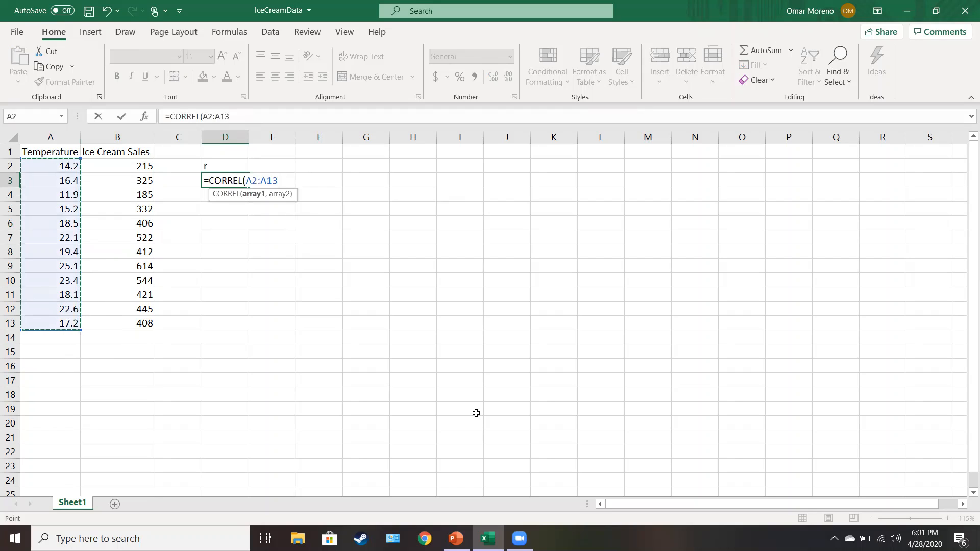
text(,)
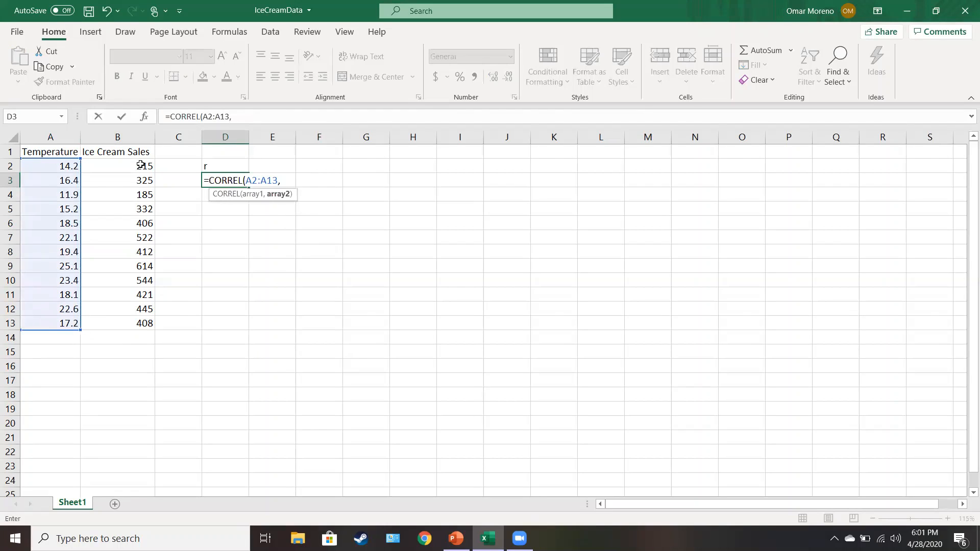
drag(142, 164, 150, 322)
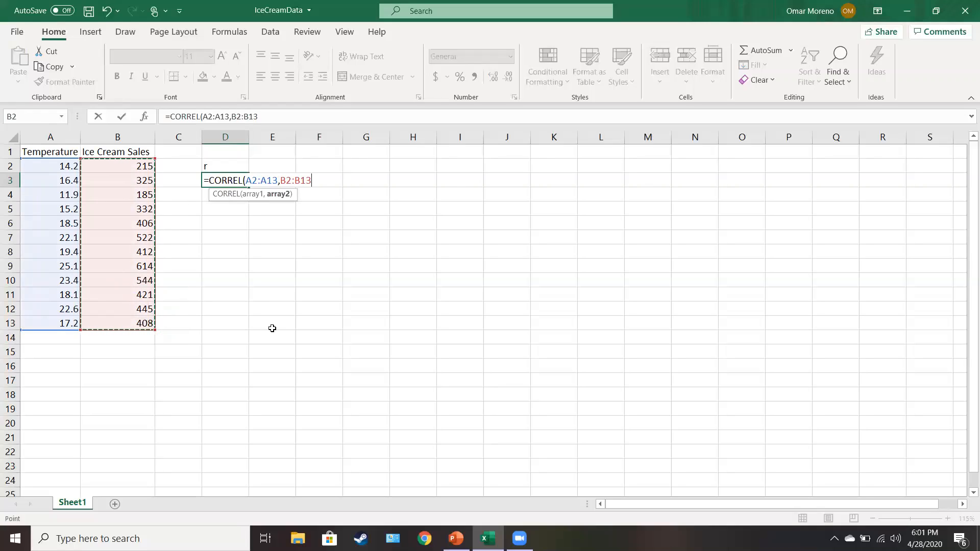
text())
key(ctrl+Return)
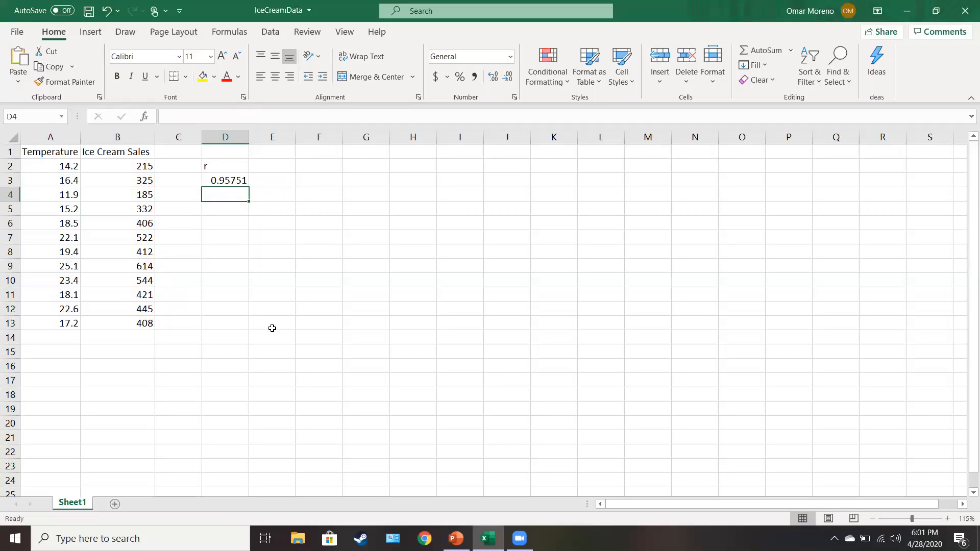
Label cell E2 as r for a second correlation calculation.
click(277, 182)
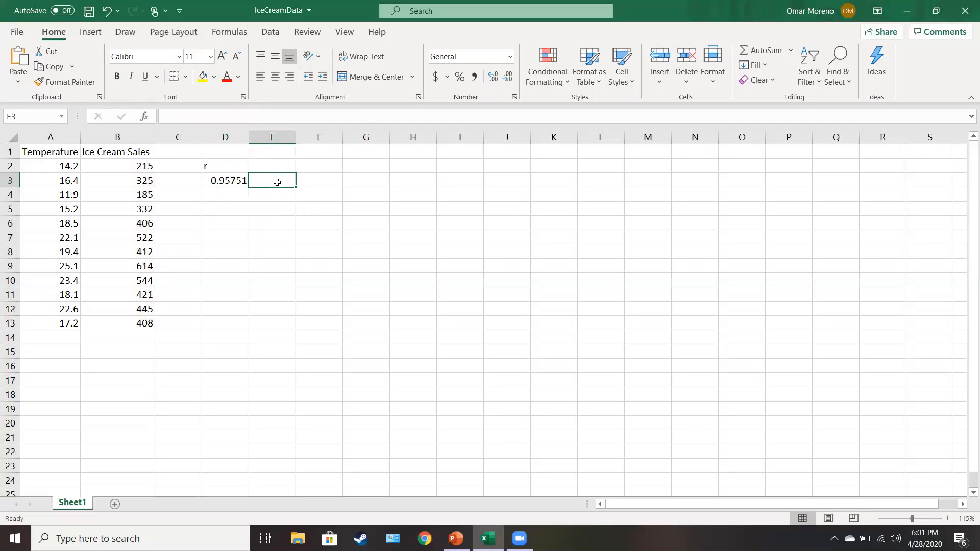
click(284, 167)
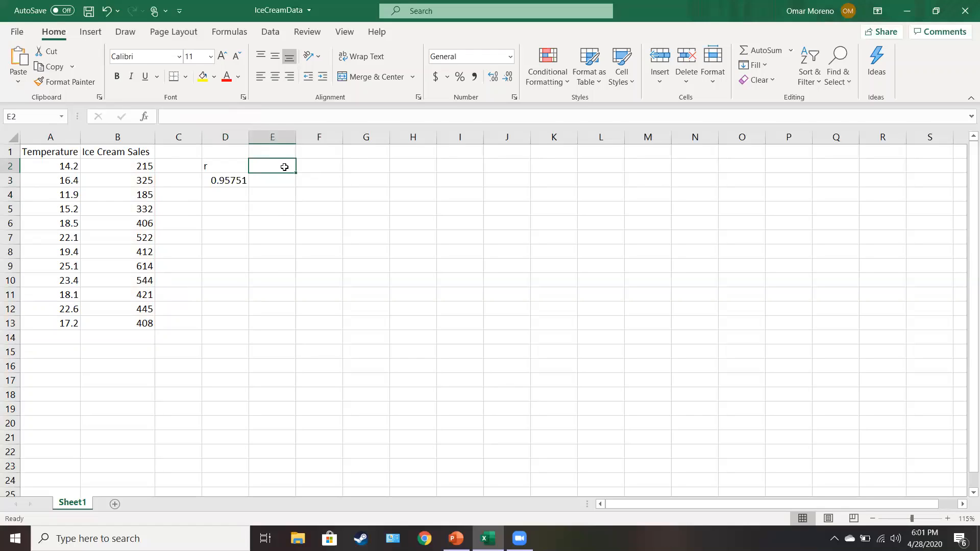
text(r)
key(Return)
Calculate the correlation in E3 with CORREL in reversed order, using sales B2:B13 first and temperatures A2:A13 second.
text(=co)
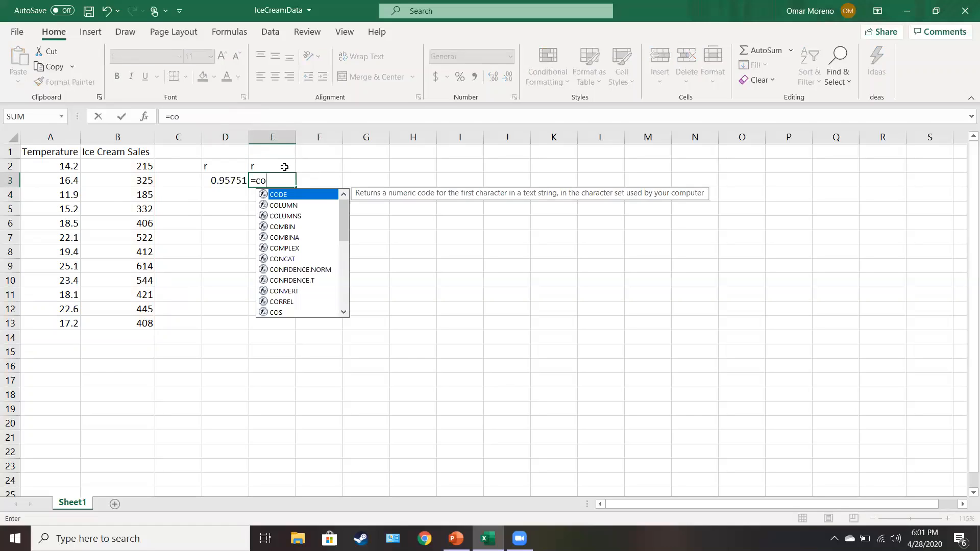
text(rrel)
key(Tab)
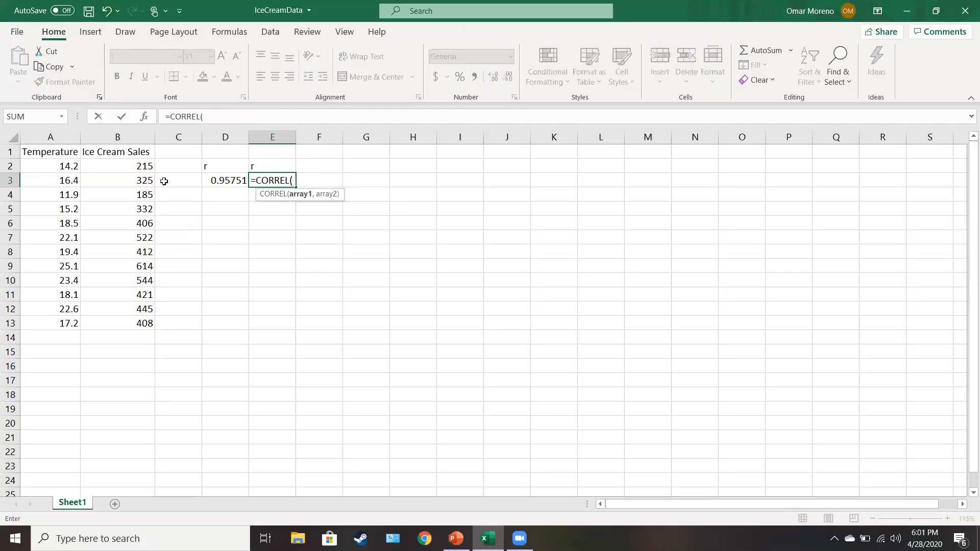
drag(144, 166, 134, 323)
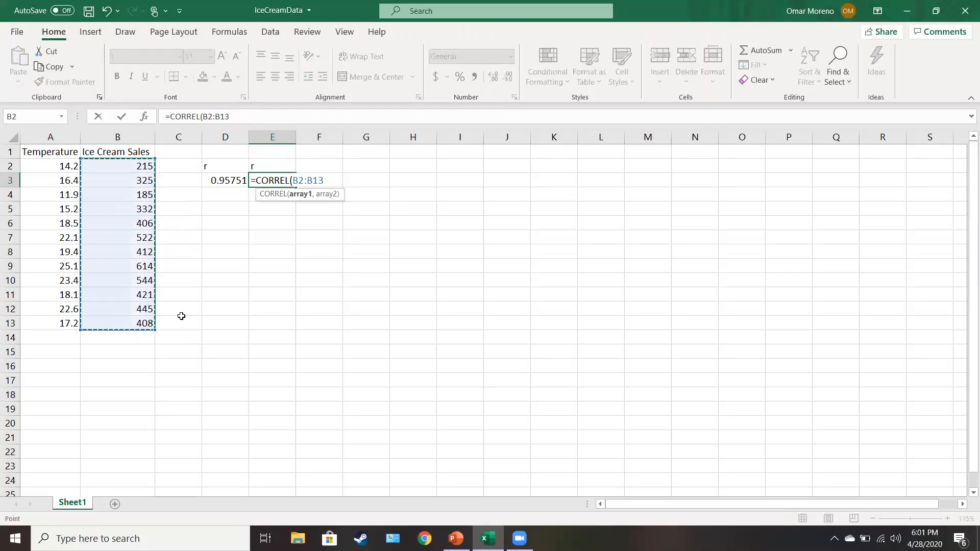
text(,)
drag(69, 166, 66, 321)
key(Return)
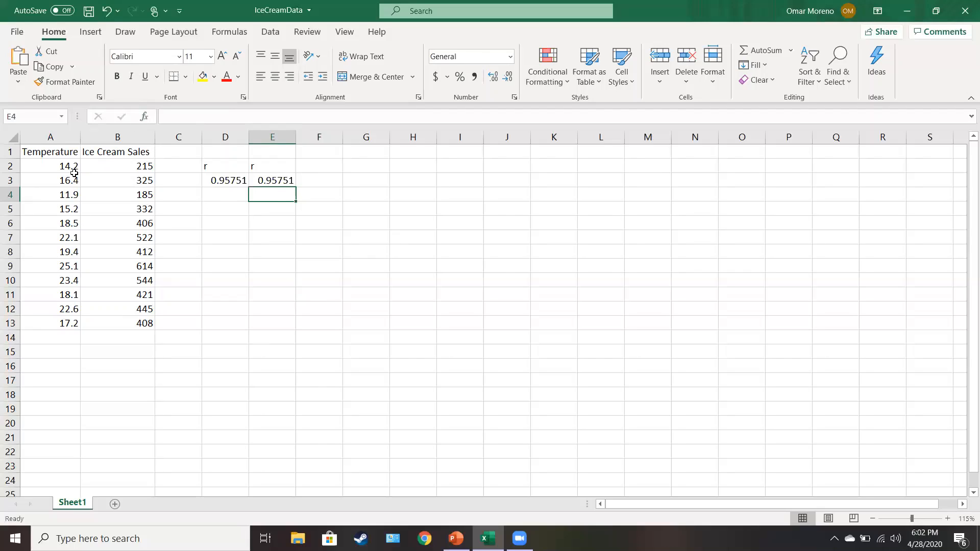
Insert a markers-only scatter chart from the temperature and ice cream sales data in A1:B13.
click(57, 153)
drag(90, 176, 124, 320)
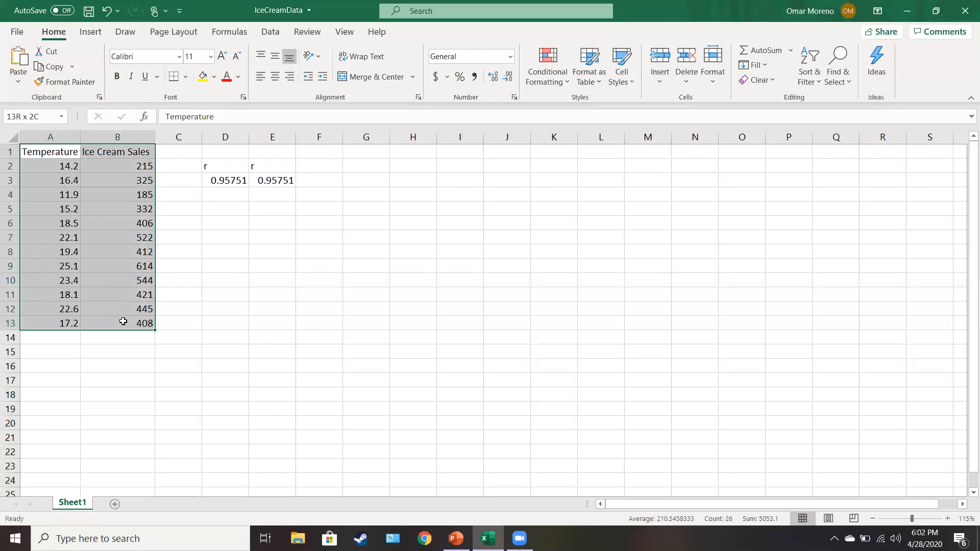
click(90, 32)
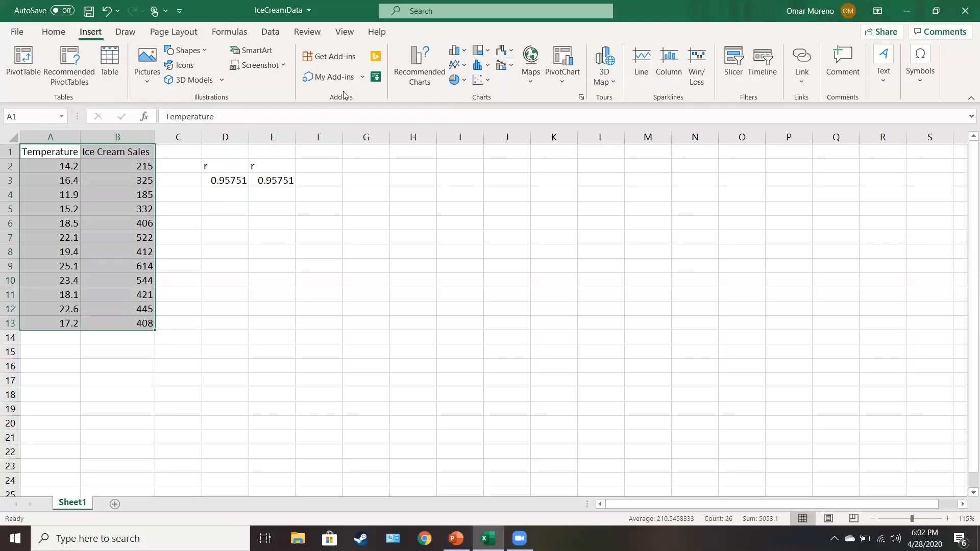
click(482, 81)
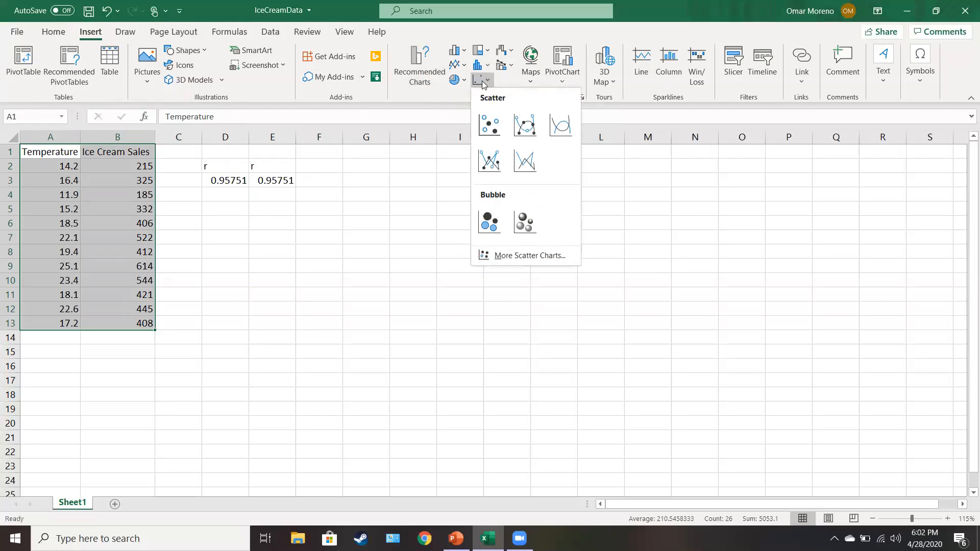
click(489, 126)
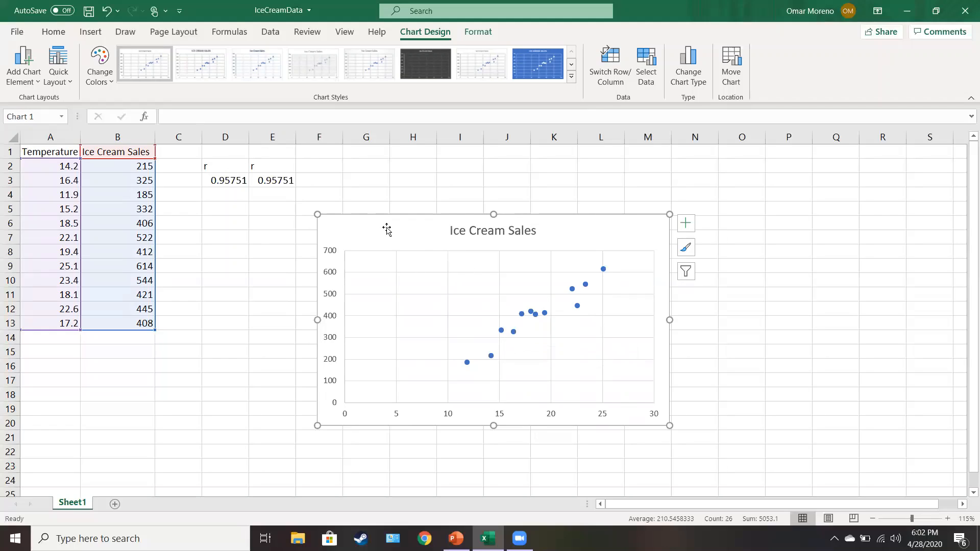
Delete the Ice Cream Sales scatter chart and return to the empty cells below the correlation results.
key(Delete)
click(283, 221)
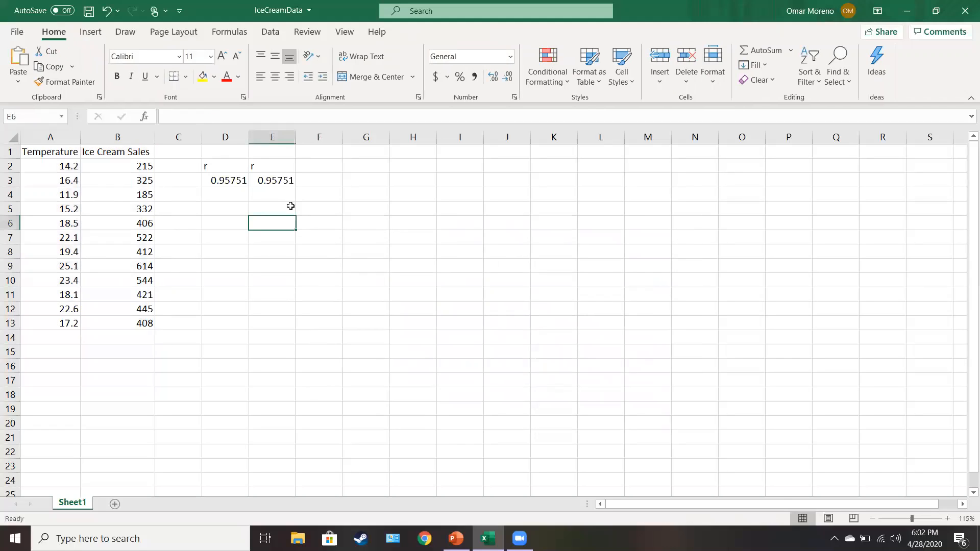
click(291, 205)
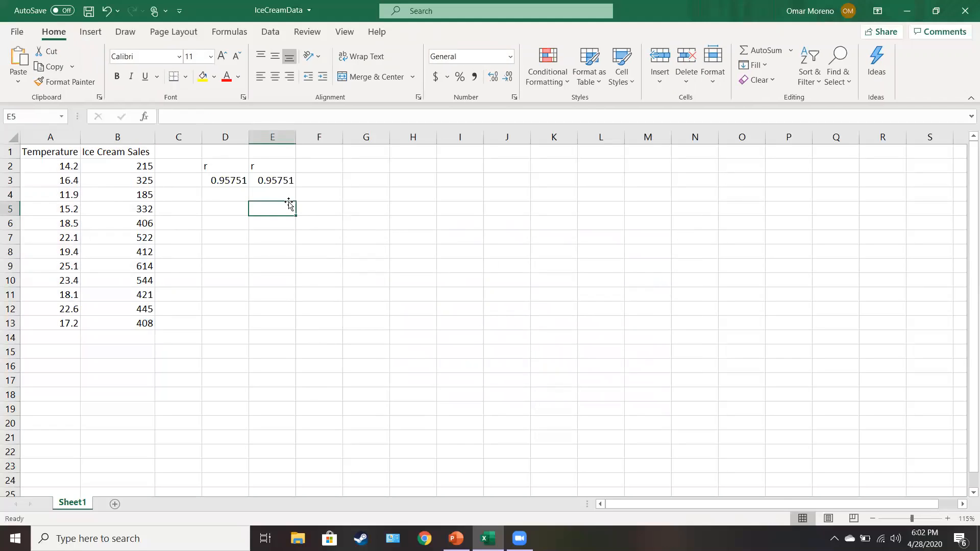
Place the workbook beside the PowerPoint correlation formula slide and enter the headers Sx in G1 and Sy in H1.
double_click(726, 6)
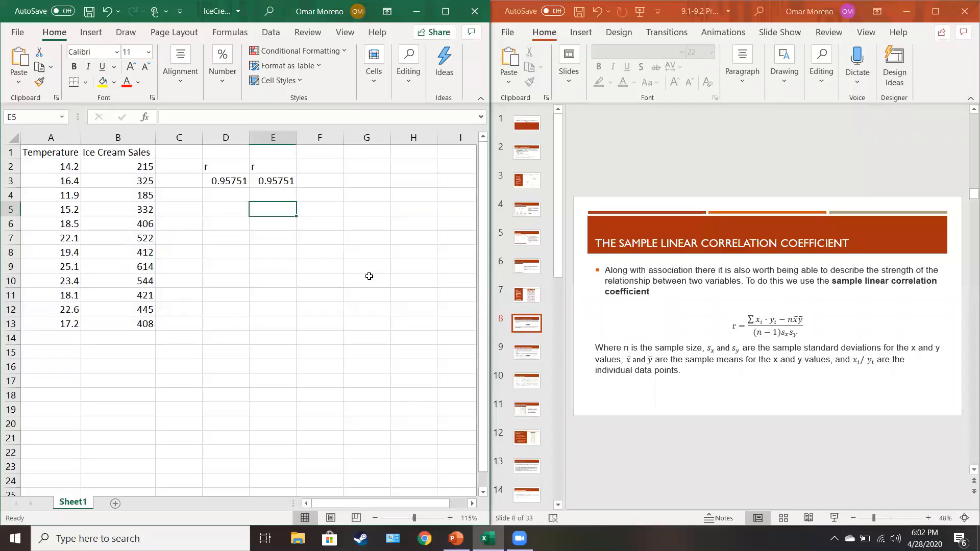
drag(423, 503, 443, 508)
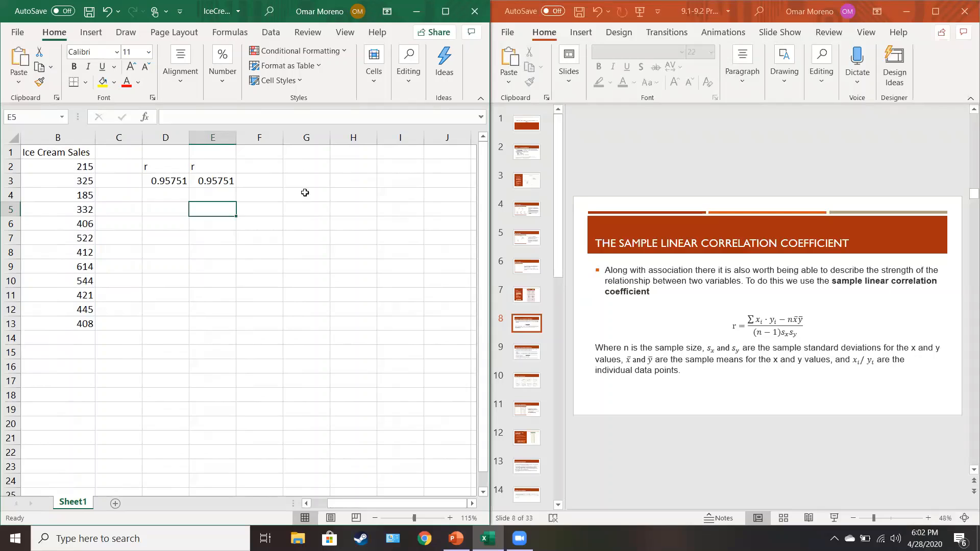
click(302, 152)
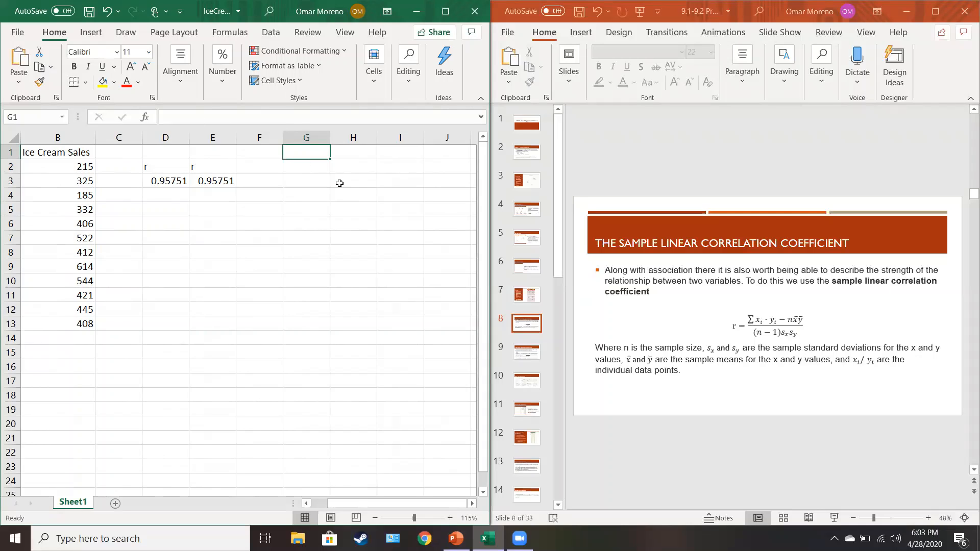
text(x)
key(BackSpace)
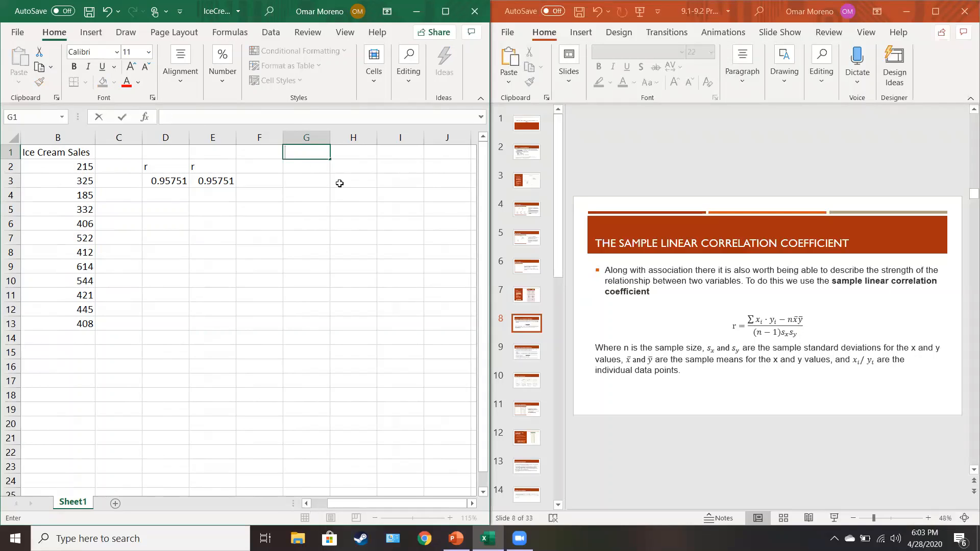
key(Tab)
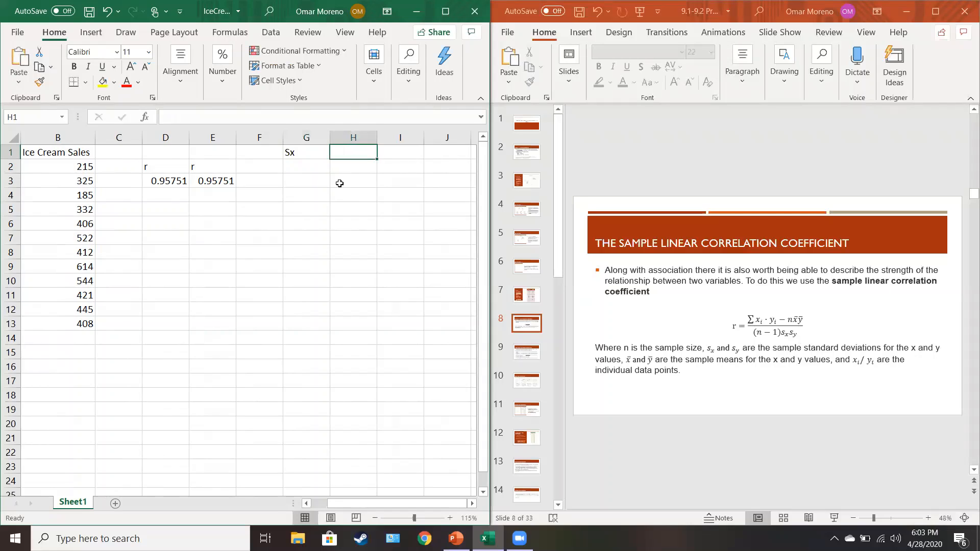
text(Sy)
key(Tab)
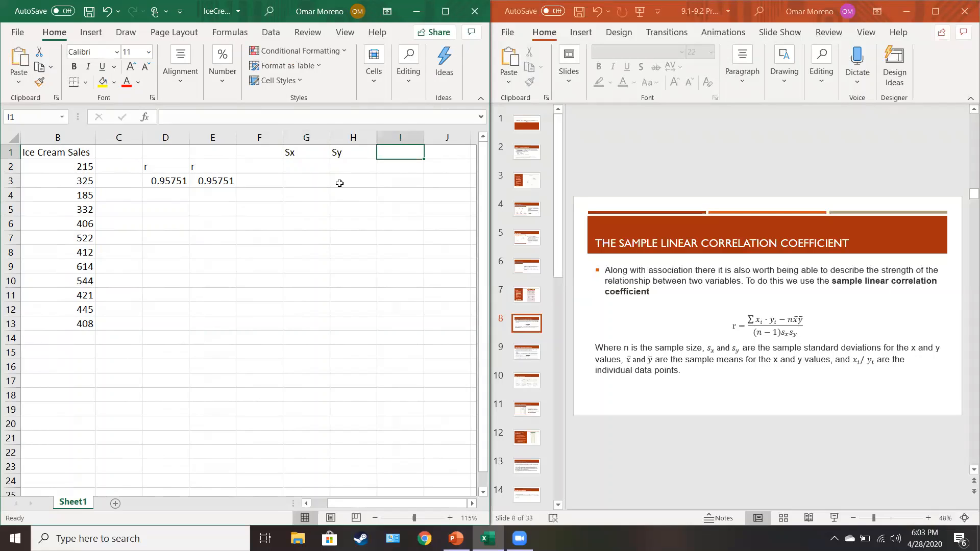
Enter the headers MeanX in I1 and MeanY in J1.
text(Mean)
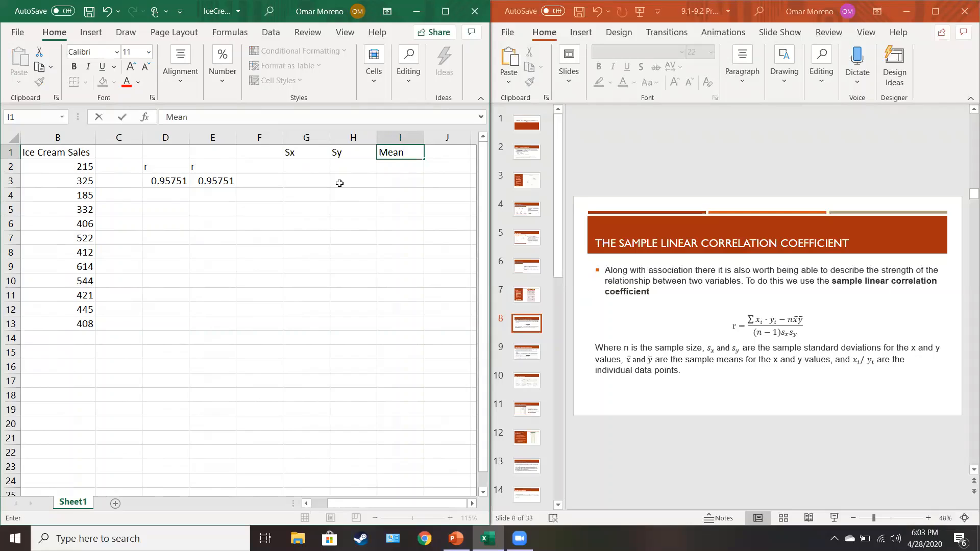
key(BackSpace)
key(BackSpace)
key(BackSpace)
key(BackSpace)
text(MeanX)
key(Tab)
text(Mean)
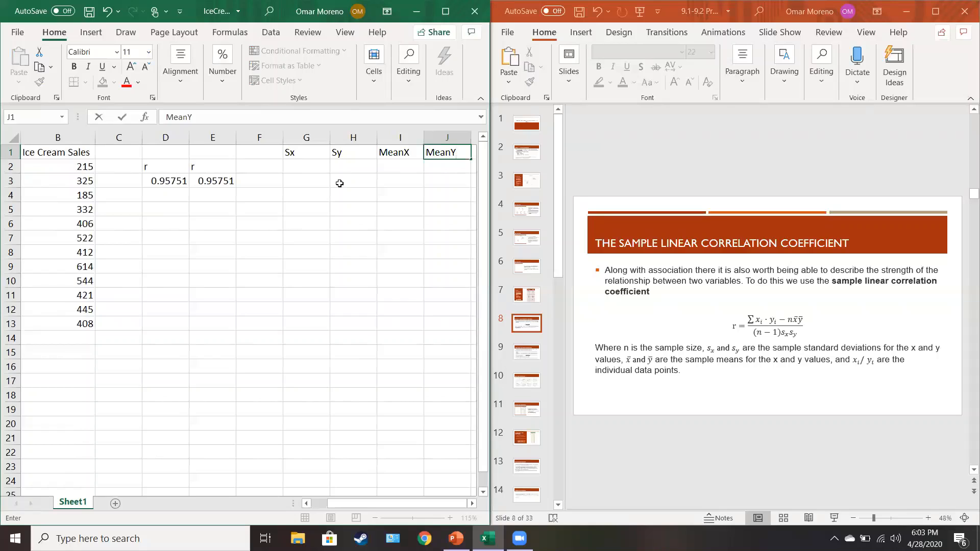
text(Y)
key(Tab)
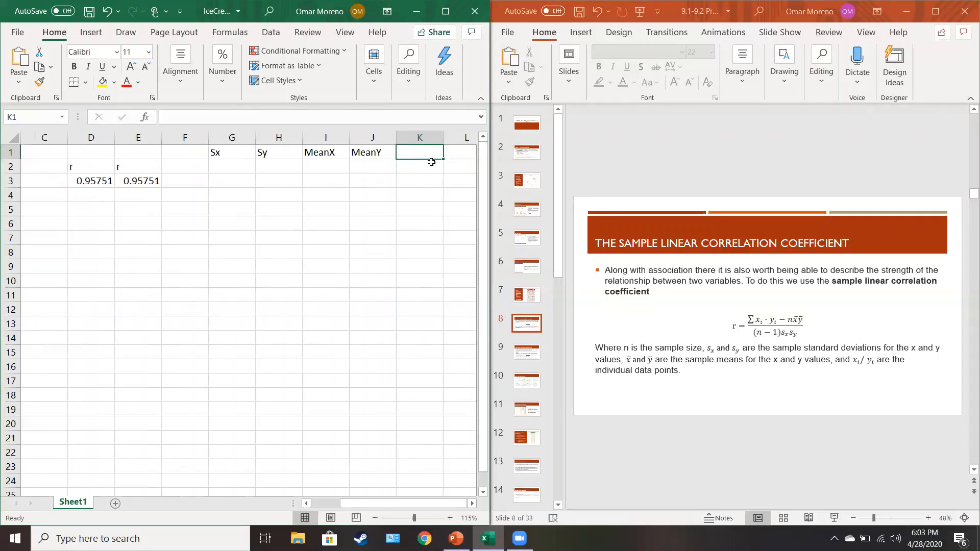
Enter the header n in K1 and maximize the workbook window with the data columns in view.
text(n)
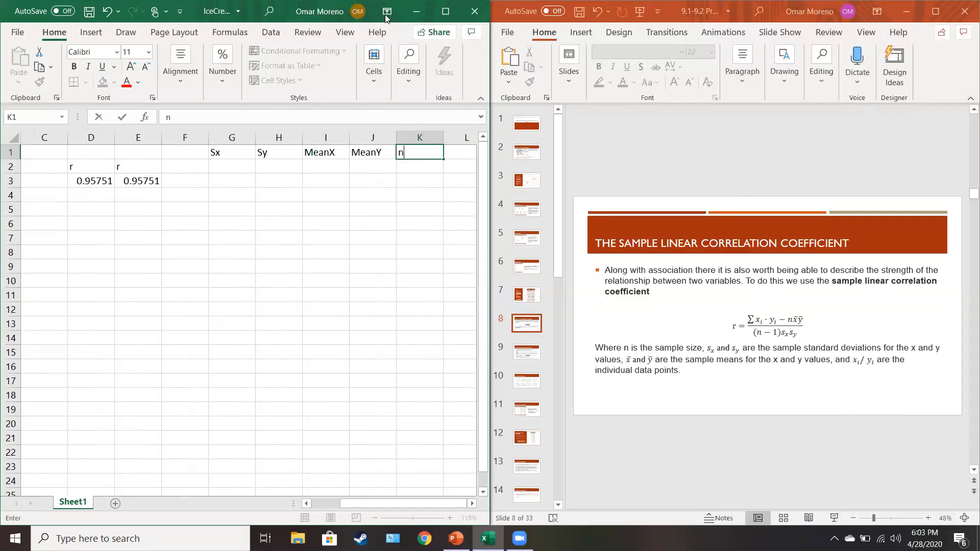
double_click(292, 11)
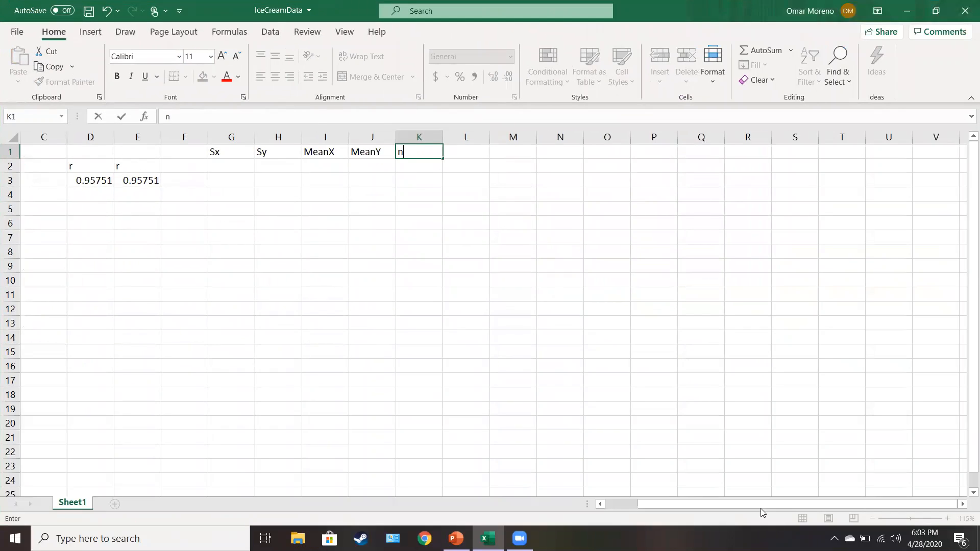
click(620, 505)
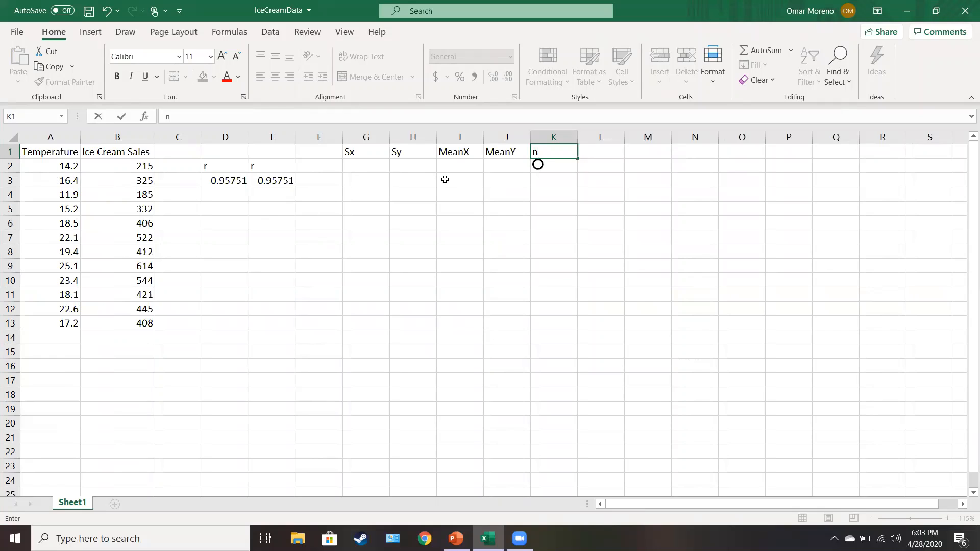
Compute the temperature's sample standard deviation in G2 under Sx with STDEV.S over A2:A13.
click(359, 168)
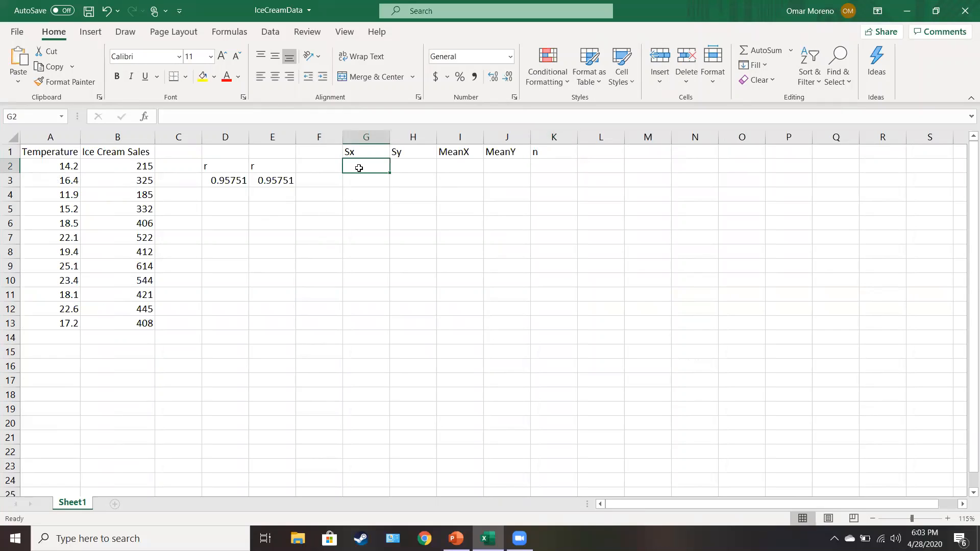
text(=s)
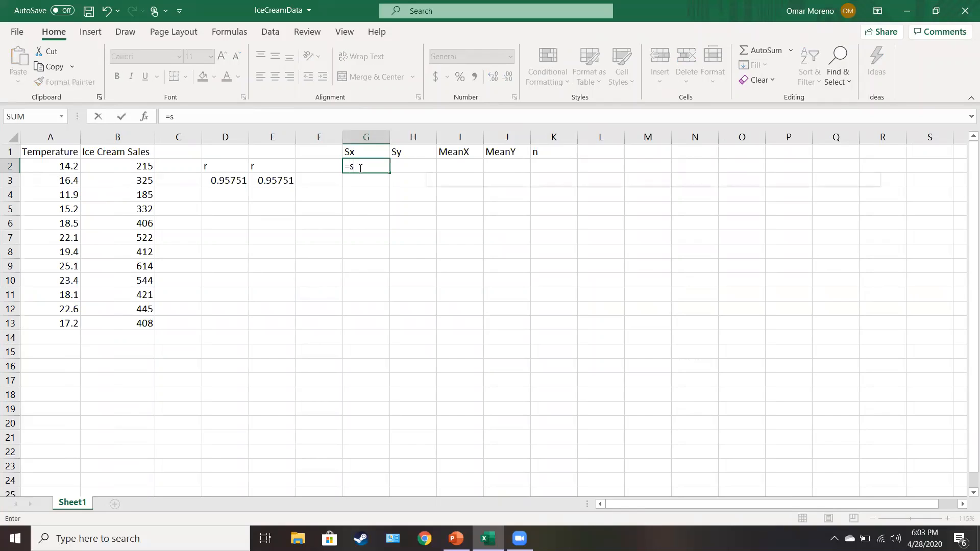
text(td)
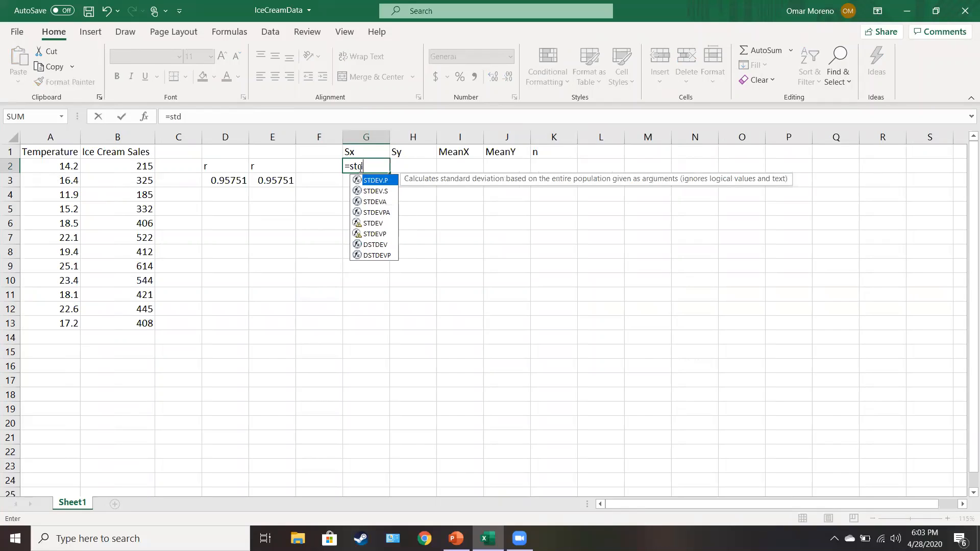
text(ev)
key(Tab)
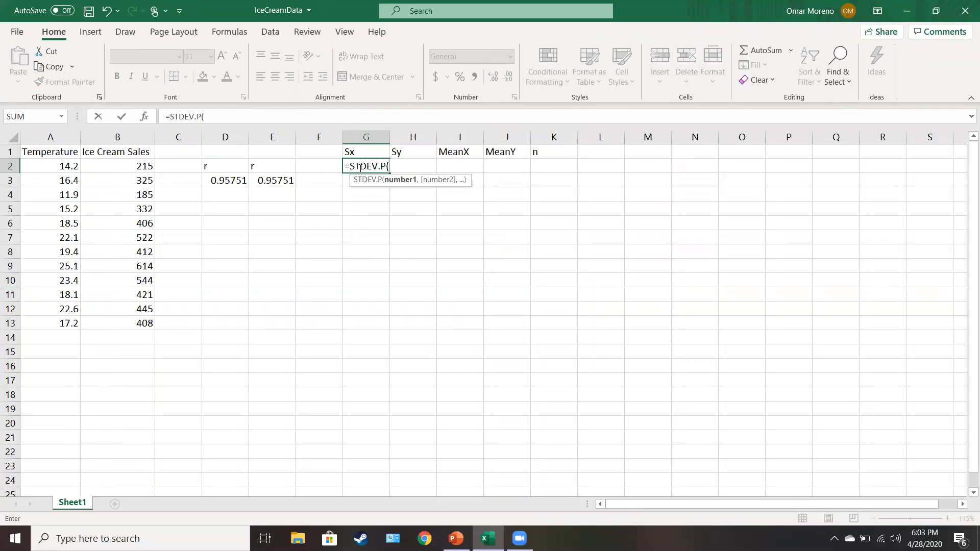
key(BackSpace)
key(BackSpace)
text(s)
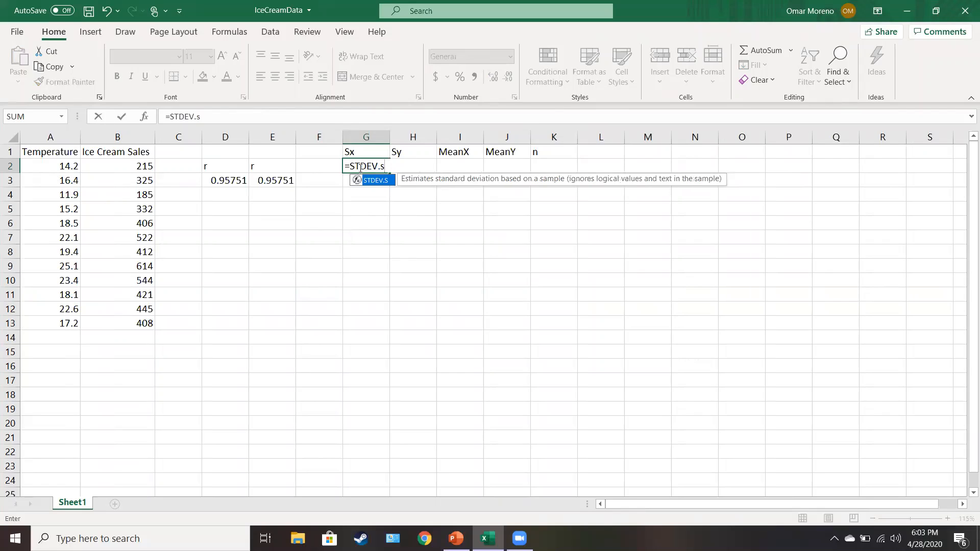
key(Tab)
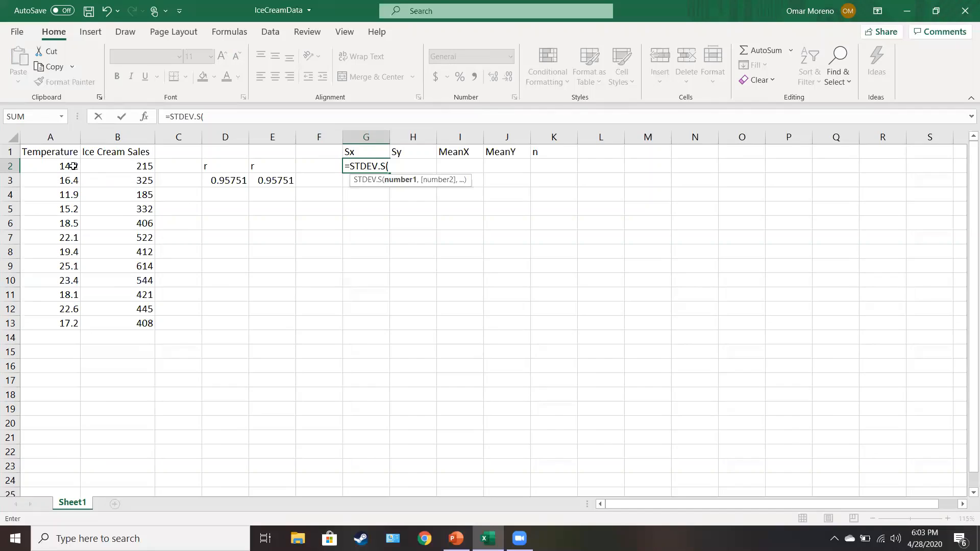
drag(70, 166, 69, 324)
key(Return)
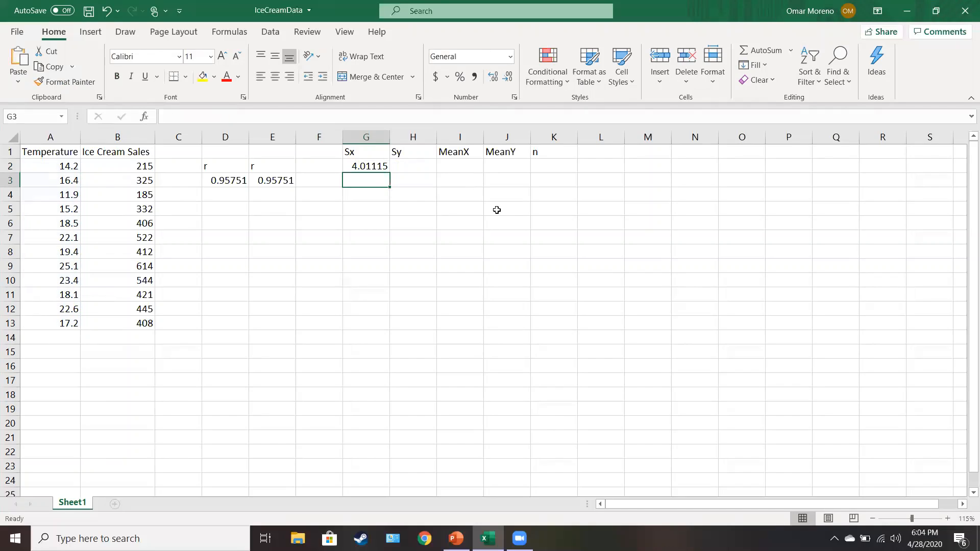
Compute the ice cream sales' sample standard deviation in H2 under Sy with STDEV.S over B2:B13.
click(427, 166)
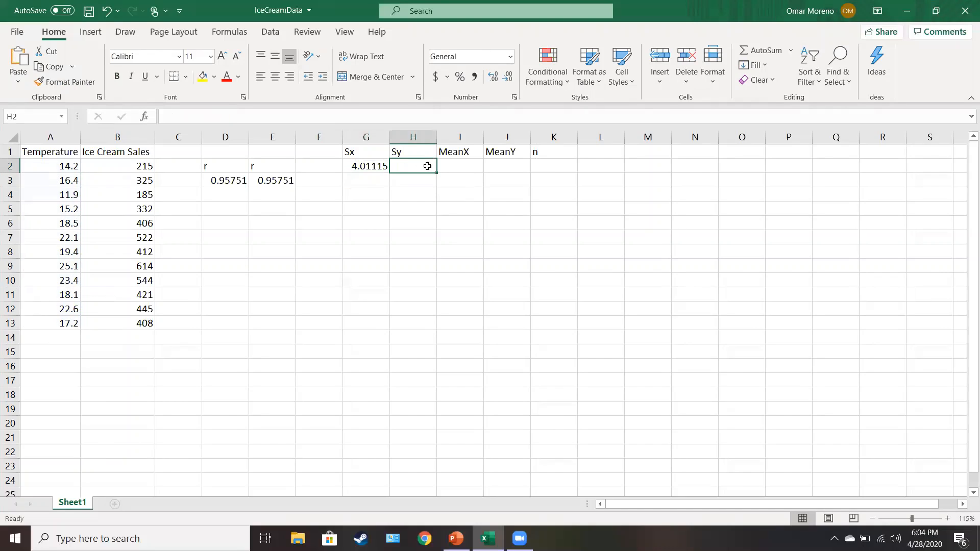
text(=)
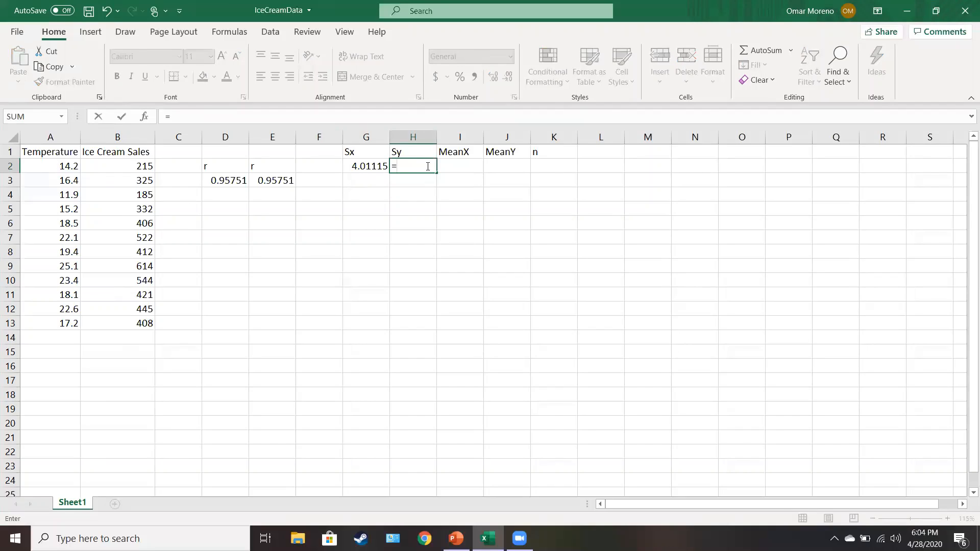
text(stde)
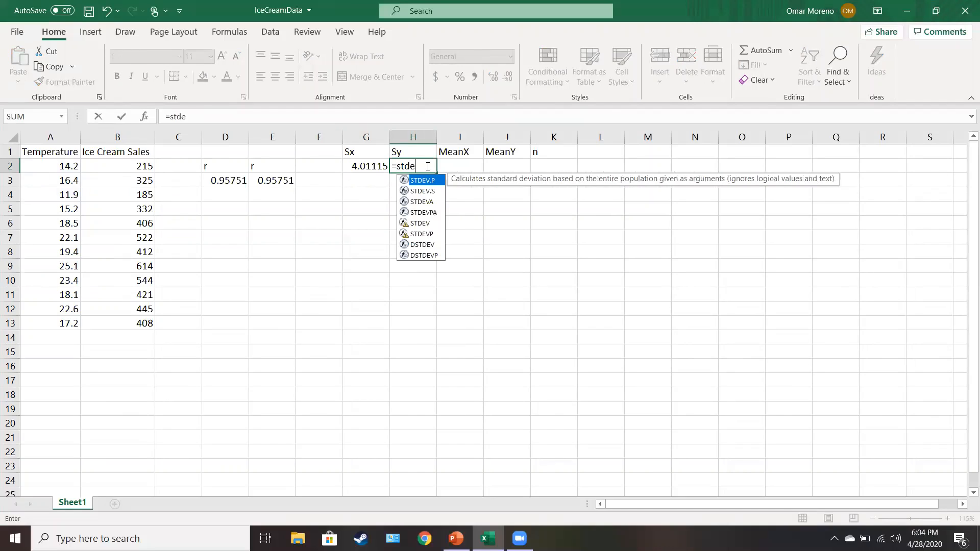
text(v()
key(BackSpace)
text(.S)
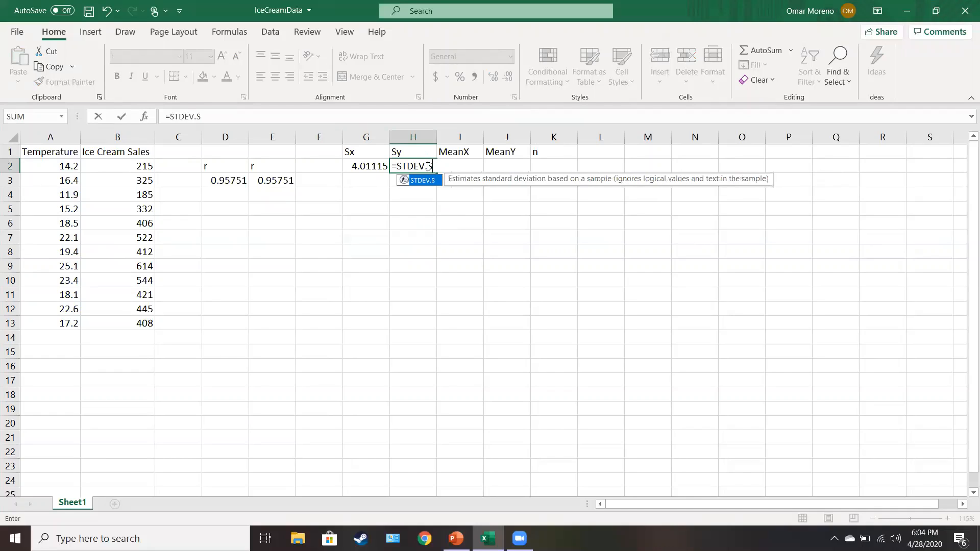
text(()
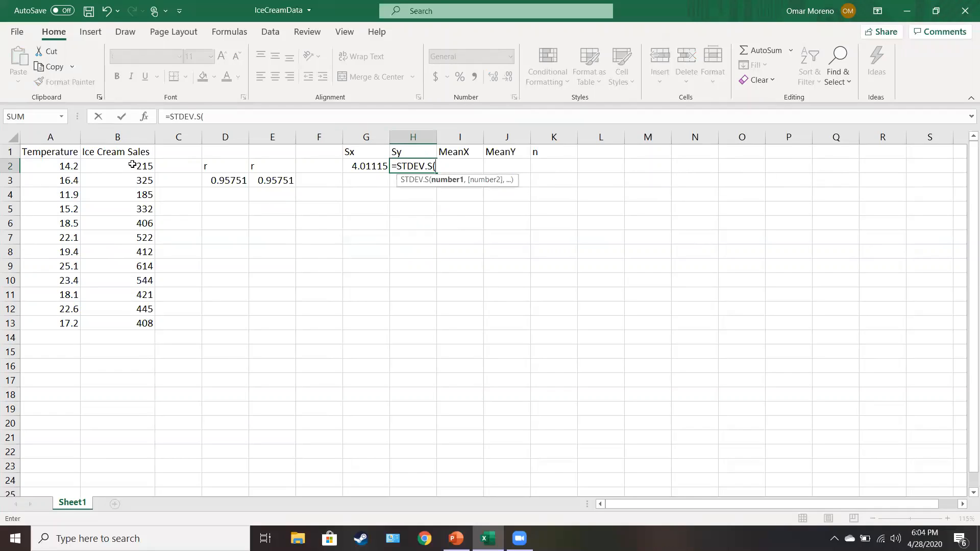
drag(136, 167, 150, 323)
key(Return)
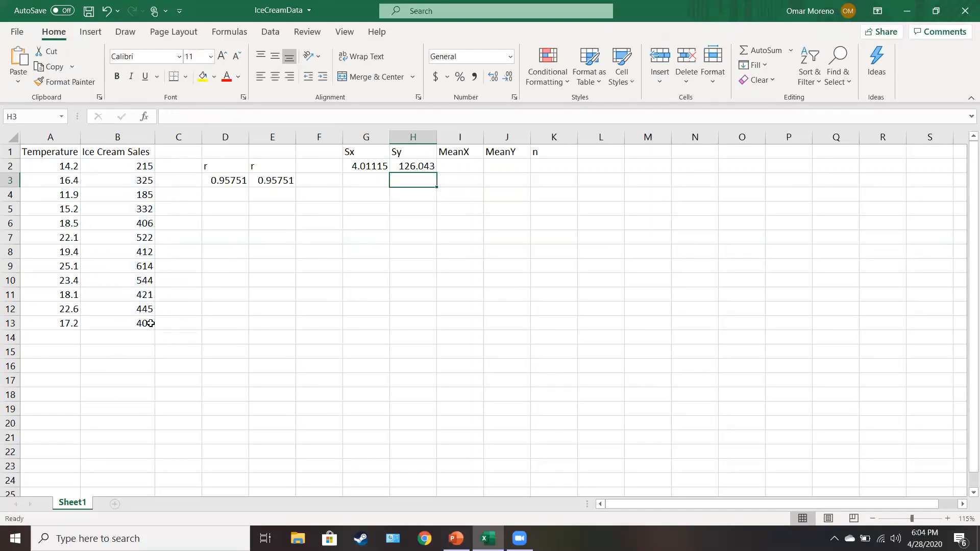
Compute the mean temperature in I2 under MeanX with AVERAGE over A2:A13.
key(Right)
key(Up)
text(=aver)
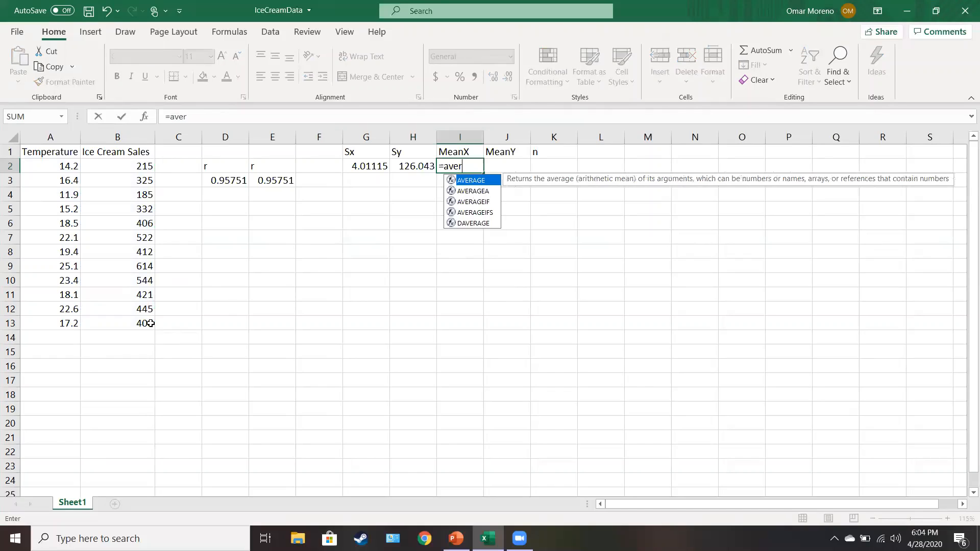
key(Tab)
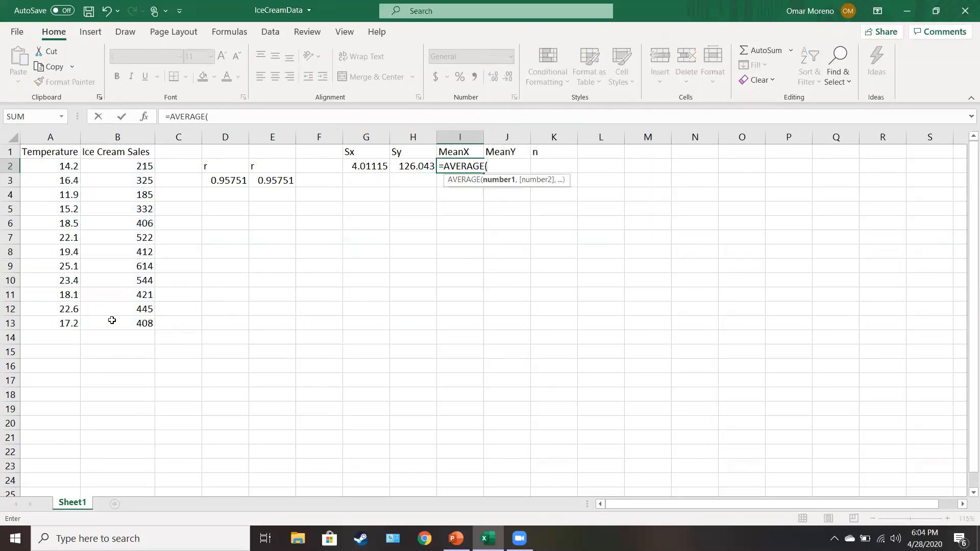
drag(69, 167, 65, 326)
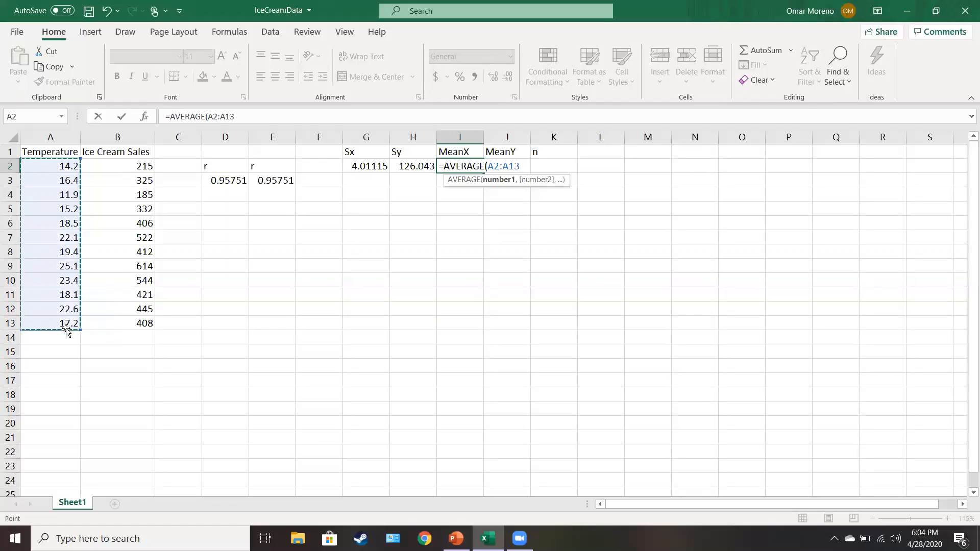
key(Return)
Compute the mean ice cream sales in J2 under MeanY with AVERAGE over B2:B13.
key(Right)
key(Up)
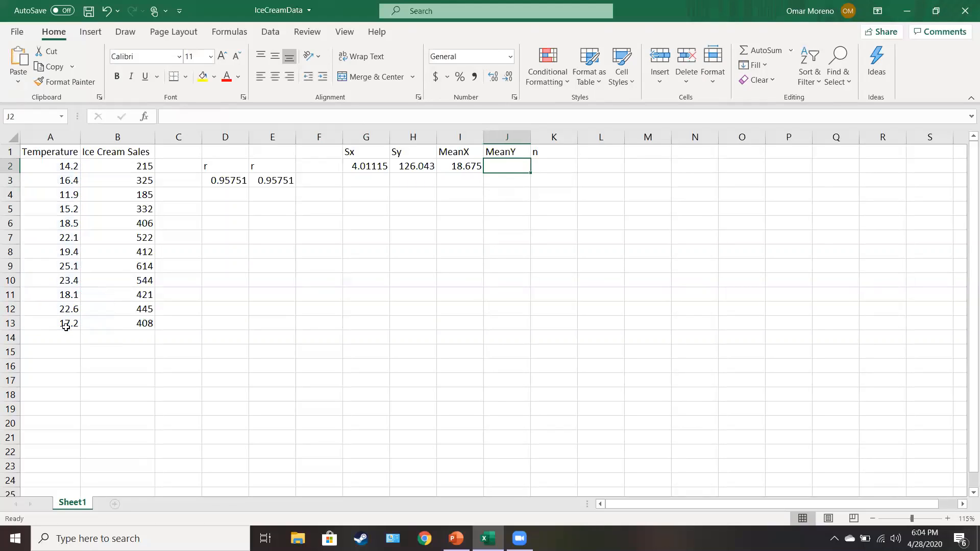
text(=average)
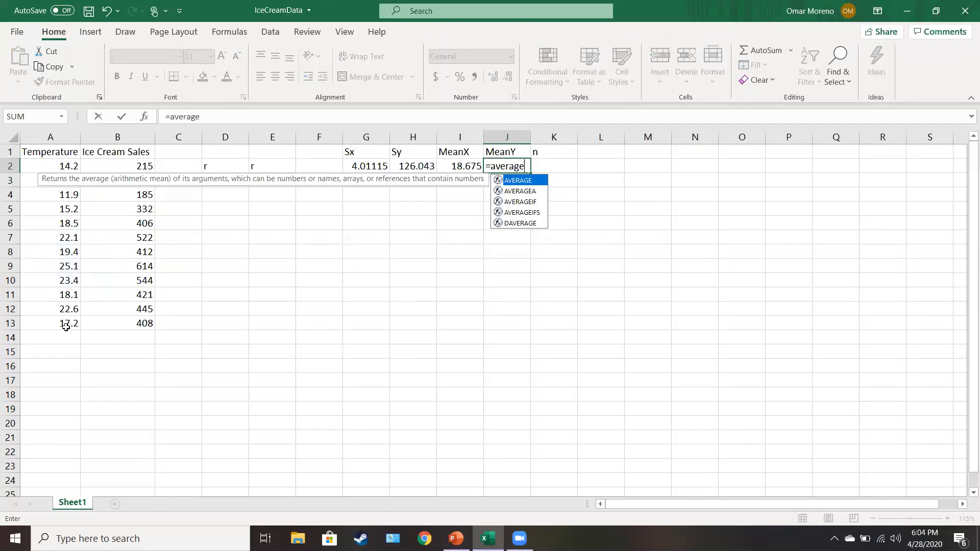
key(Tab)
drag(140, 169, 140, 329)
key(Return)
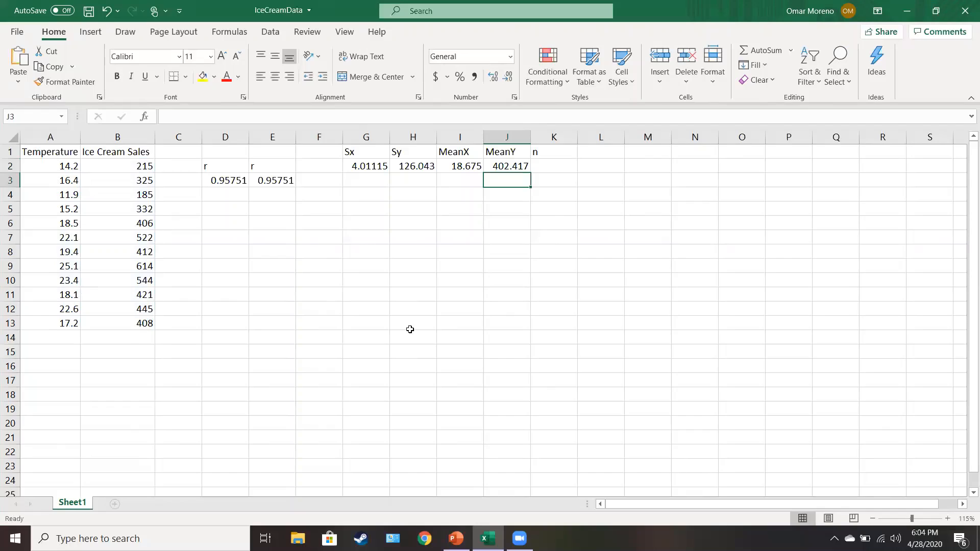
Enter the sample size 12 in K2 under the n header.
click(563, 164)
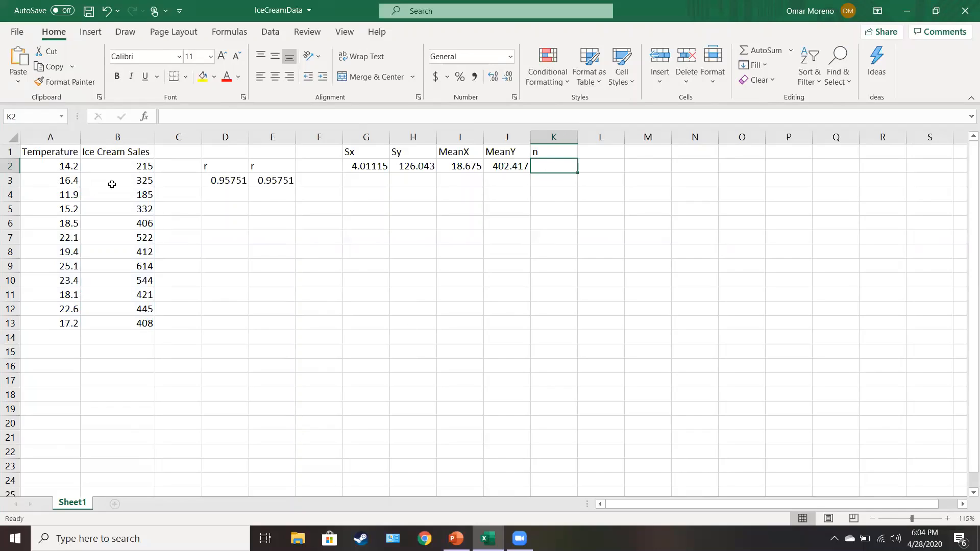
text(12)
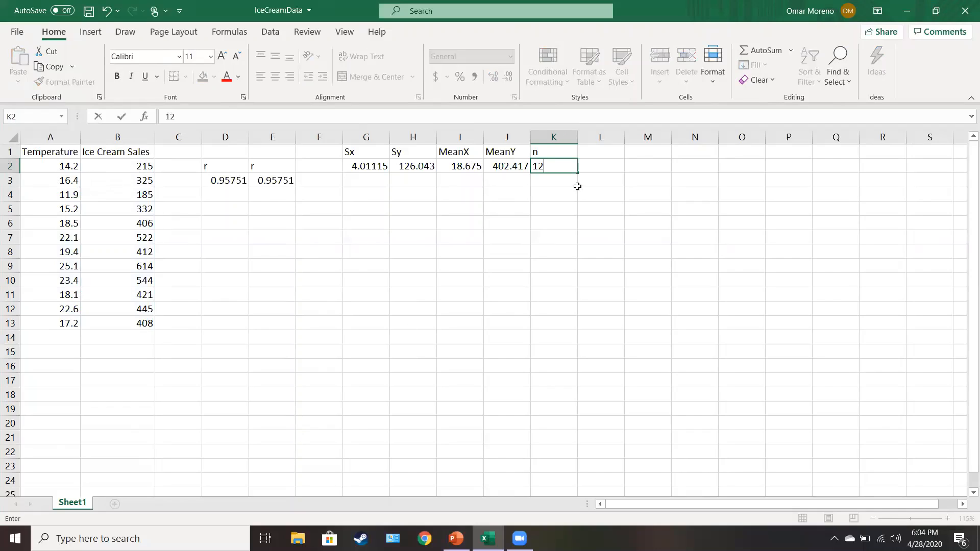
key(Return)
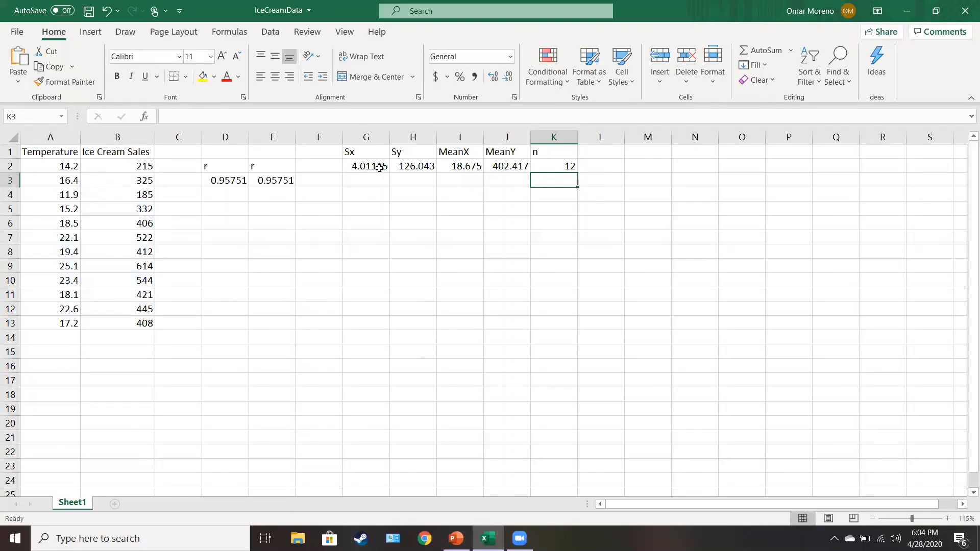
Switch to the PowerPoint correlation formula slide, examine the numerator's sum of x times y, and return to the maximized Excel workbook.
double_click(752, 13)
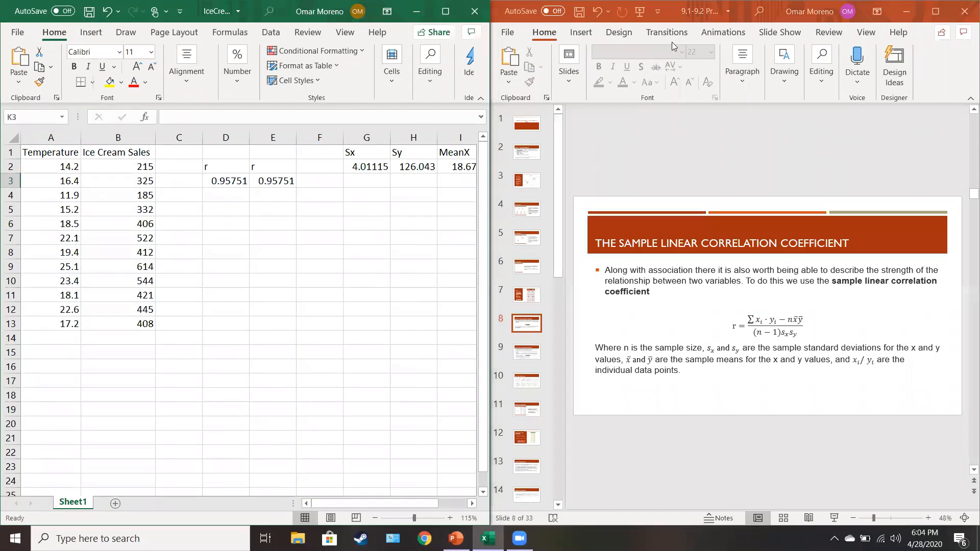
double_click(738, 20)
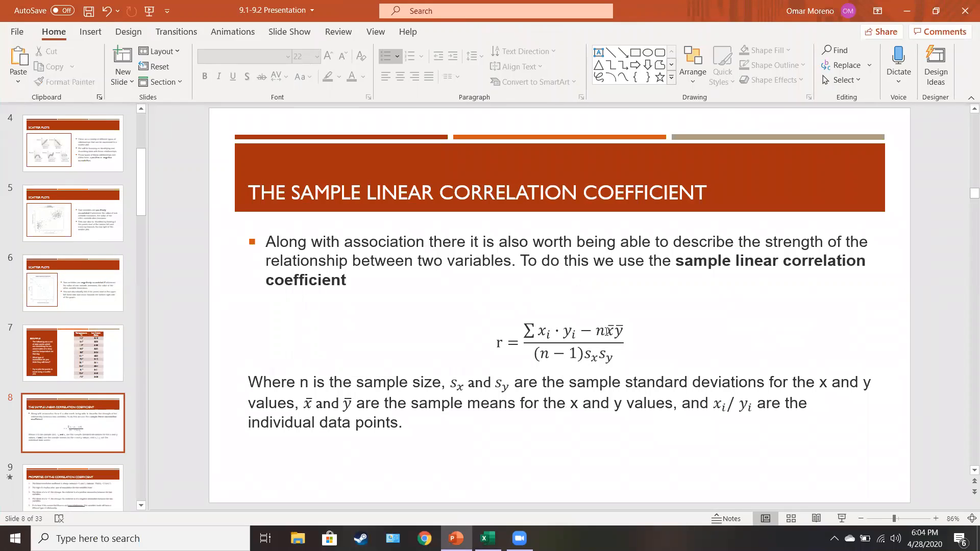
click(528, 331)
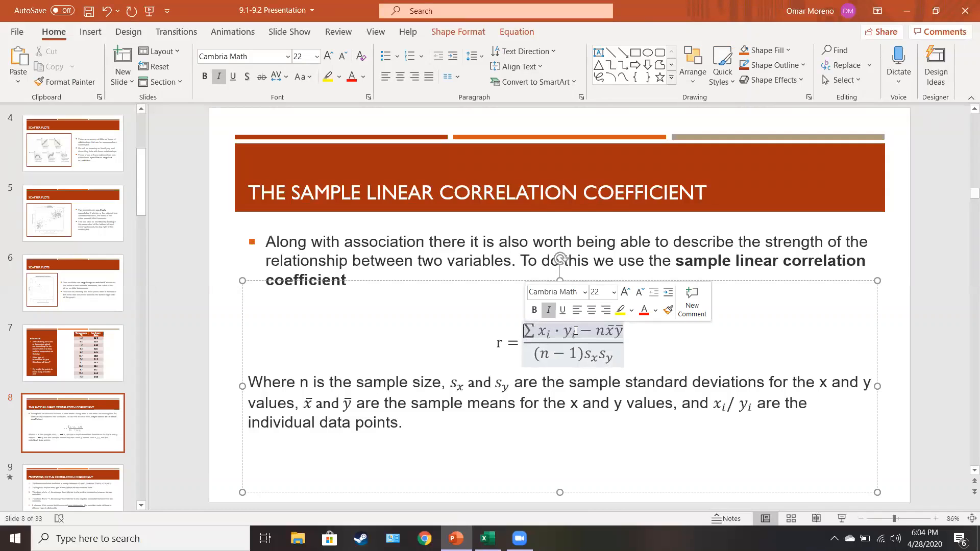
drag(578, 330, 554, 332)
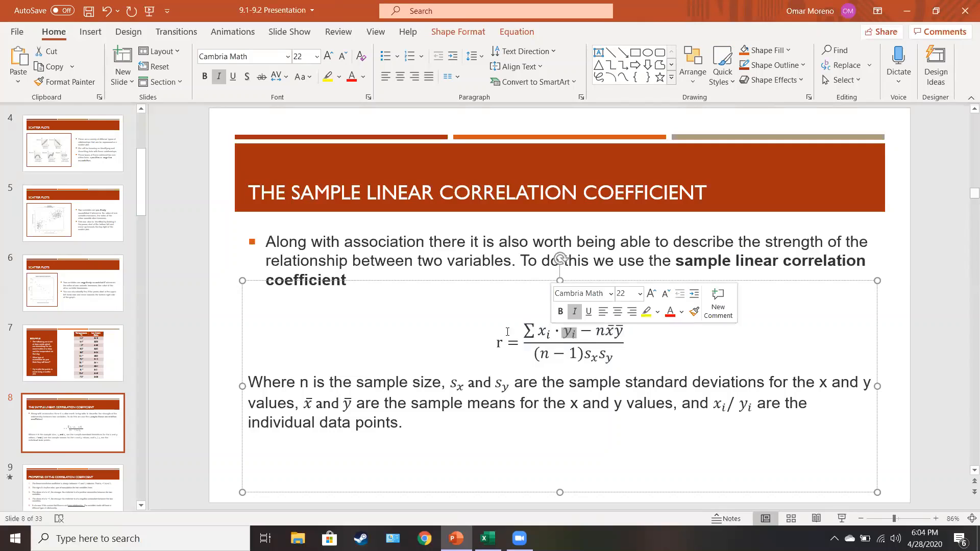
click(907, 11)
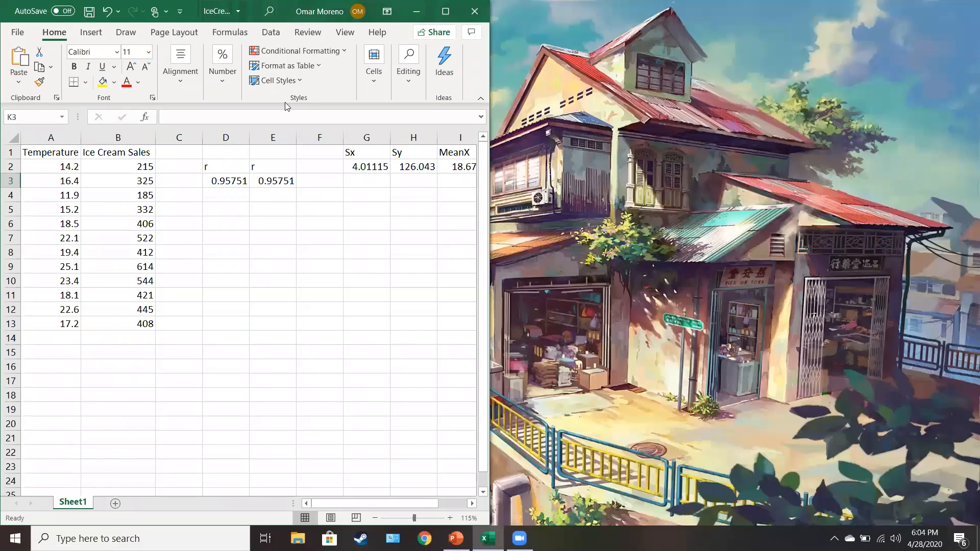
double_click(252, 12)
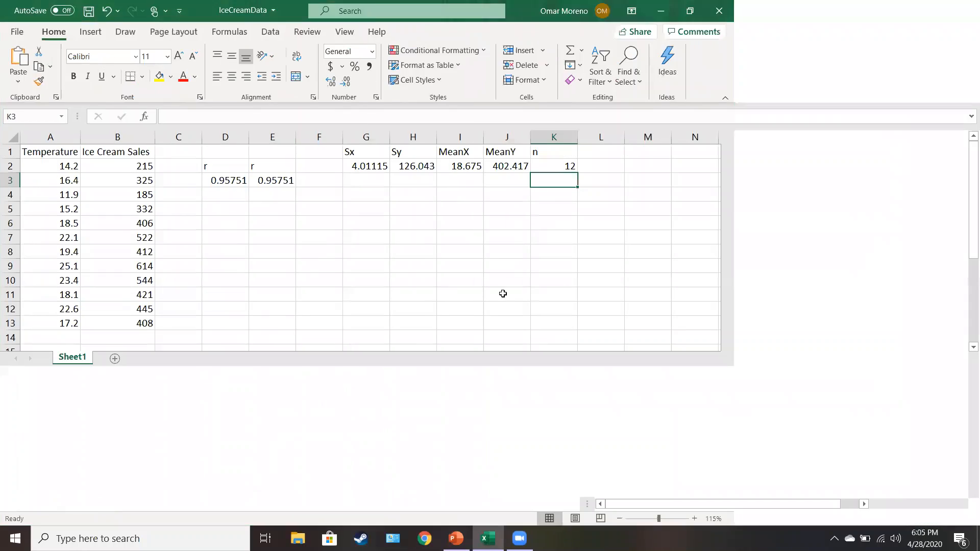
Clear the r label and CORREL result from D2:D3 and move the remaining pair from E2:E3 to O2:O3.
click(232, 178)
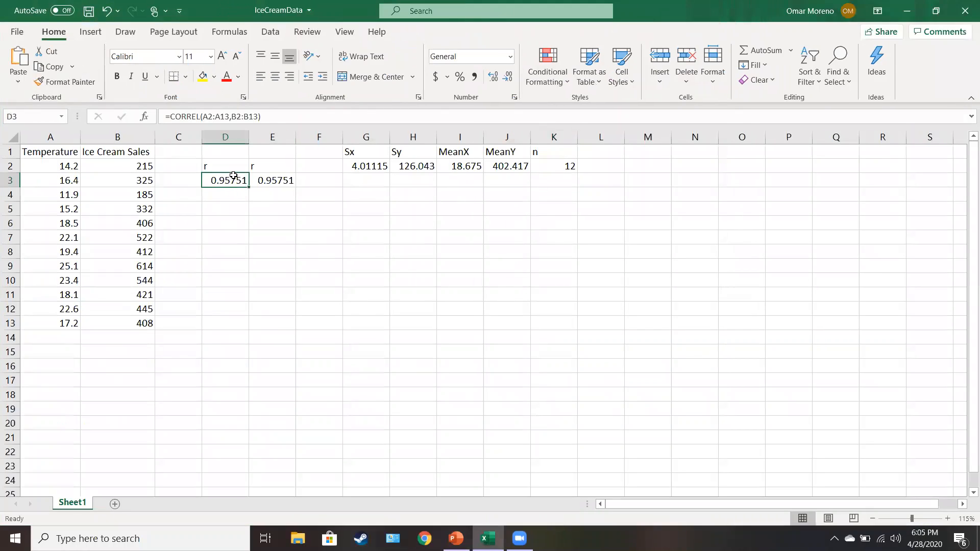
key(Delete)
key(Up)
key(Delete)
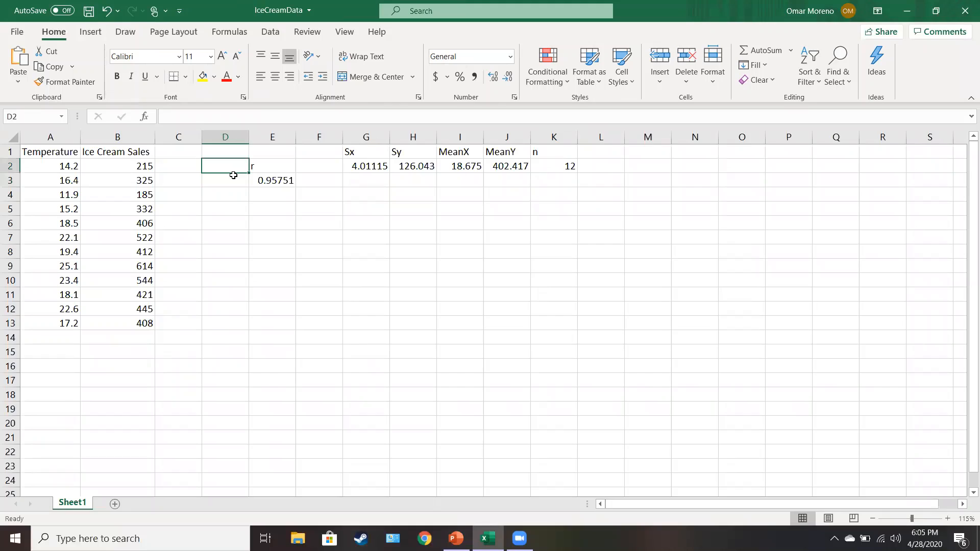
click(255, 166)
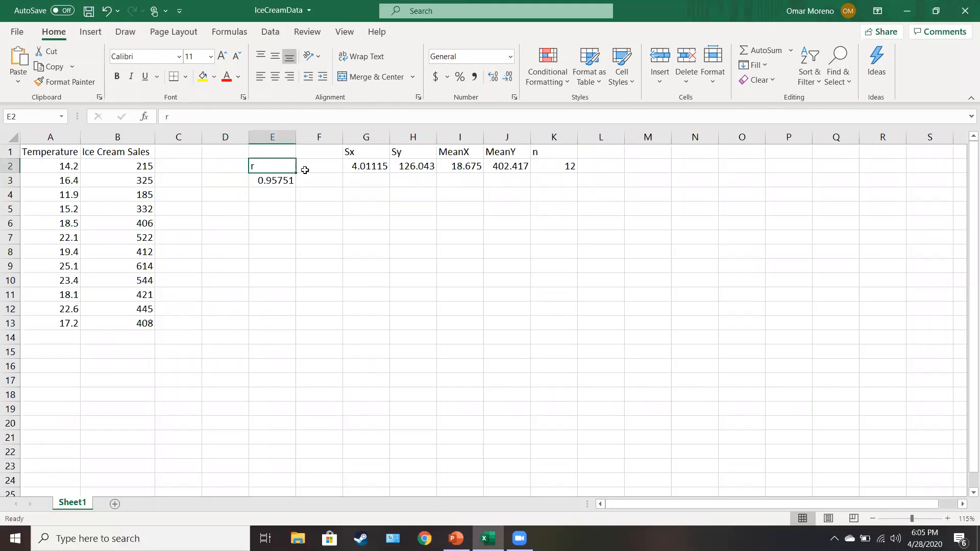
mouse_move(280, 169)
mouse_down()
mouse_move(346, 252)
mouse_move(511, 306)
mouse_move(699, 215)
mouse_move(722, 168)
mouse_up()
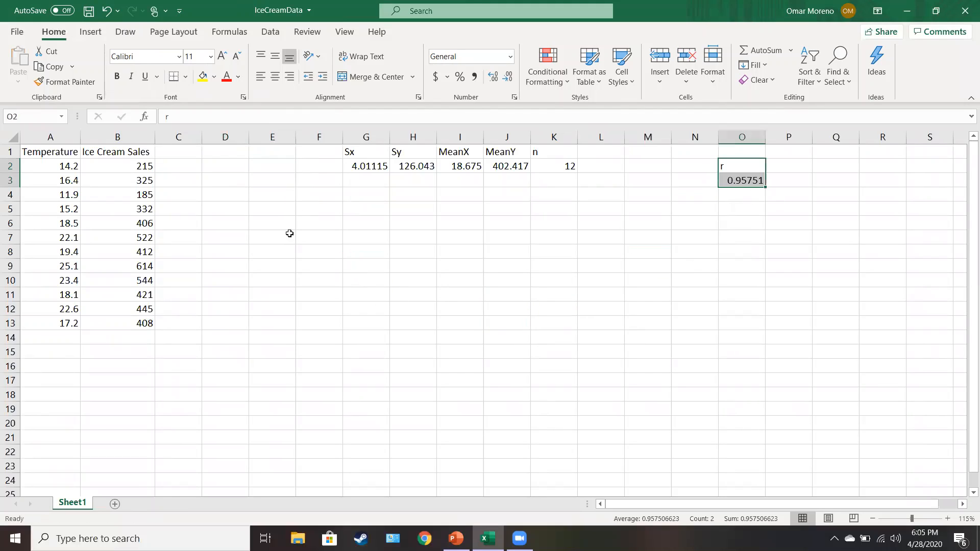
Multiply the first temperature by its ice cream sales in D2 with =A2*B2, and fill the formula down to D13.
click(289, 231)
click(168, 153)
click(232, 151)
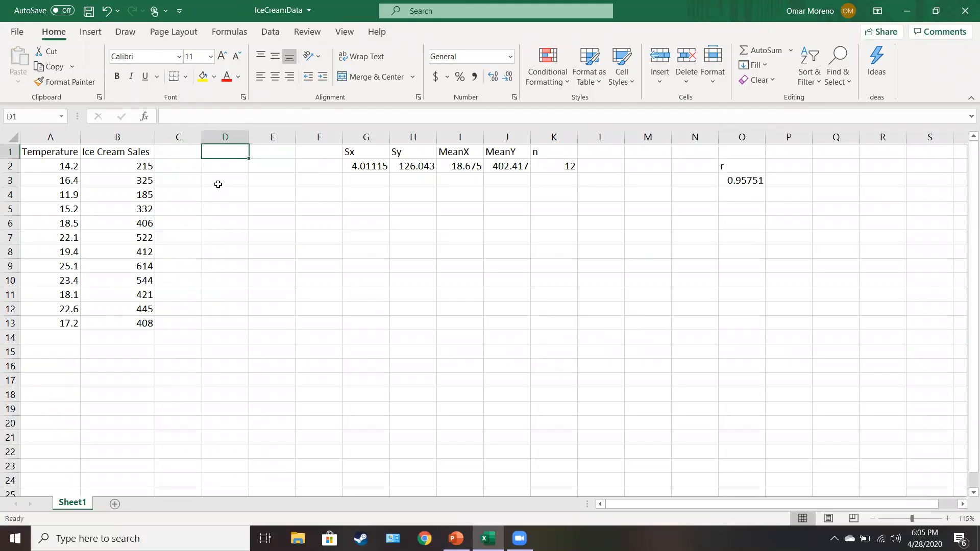
click(224, 173)
text(=)
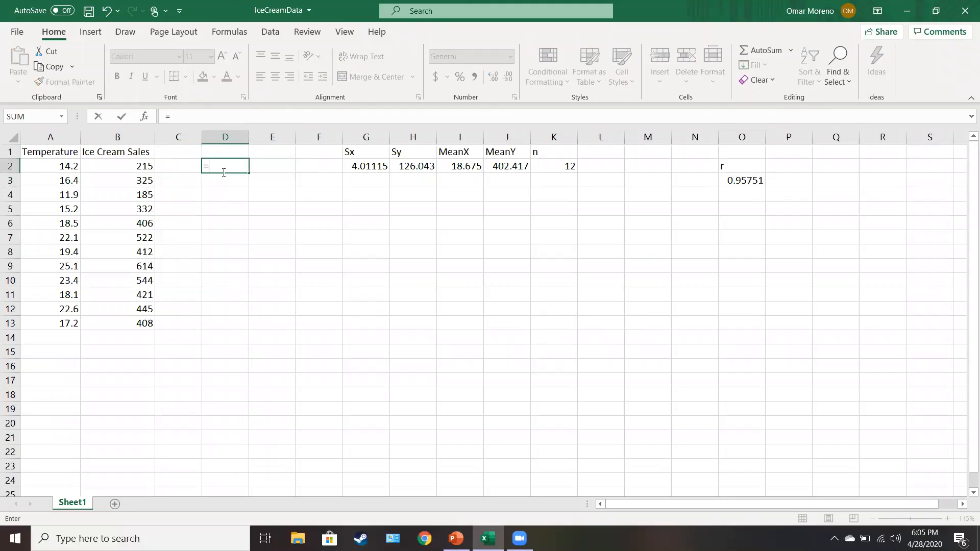
click(50, 168)
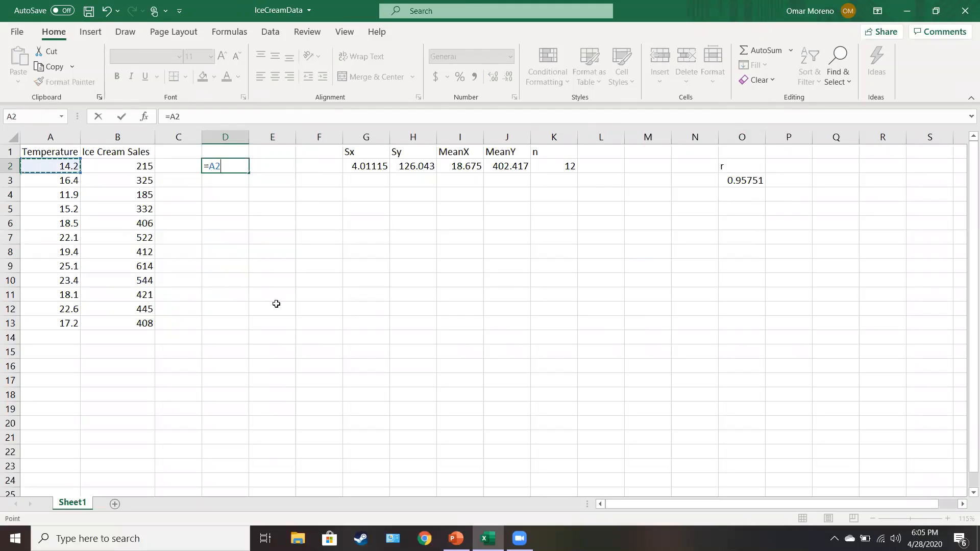
text(*)
click(153, 168)
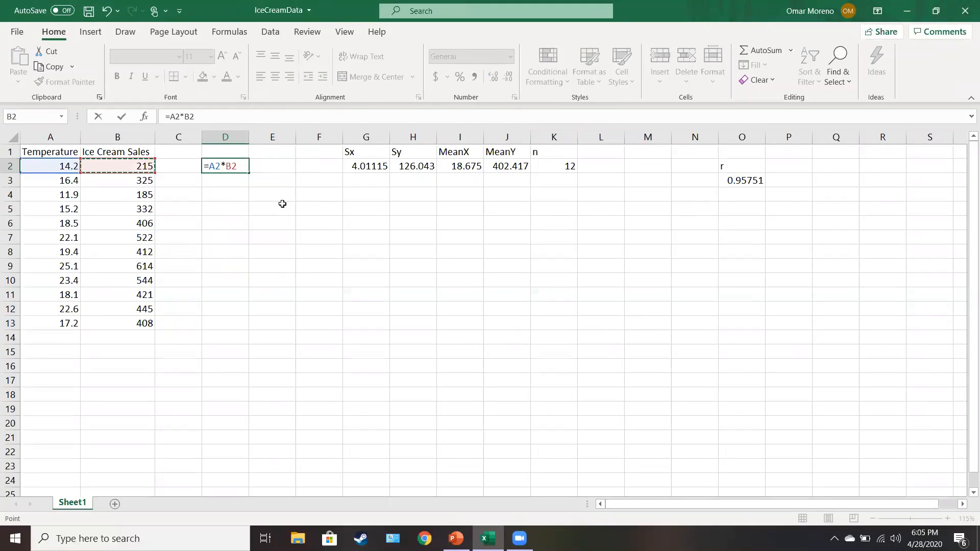
key(Return)
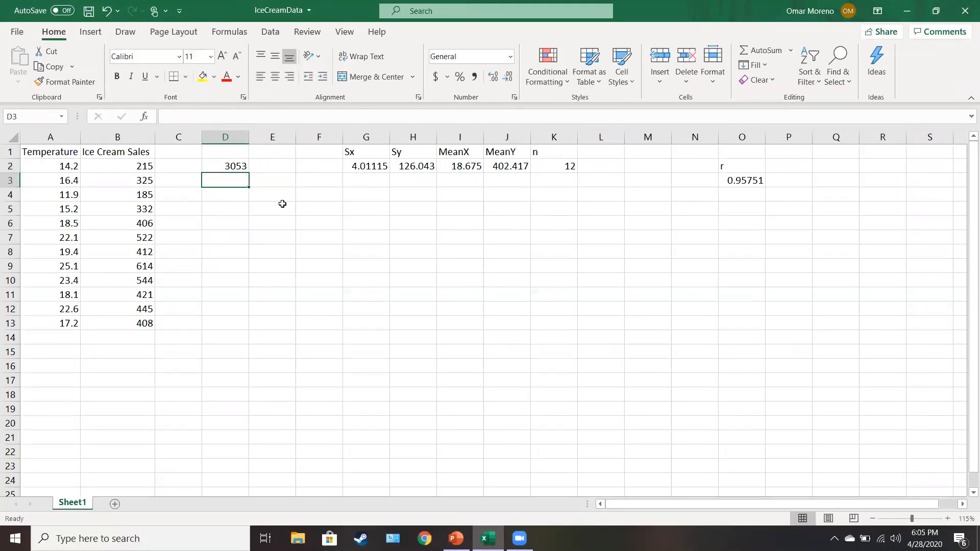
click(239, 167)
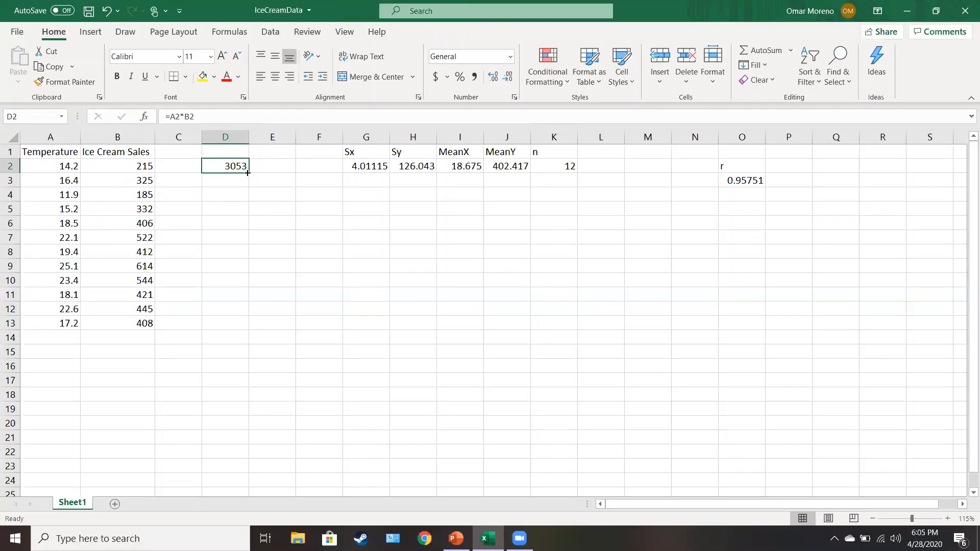
drag(248, 173, 244, 328)
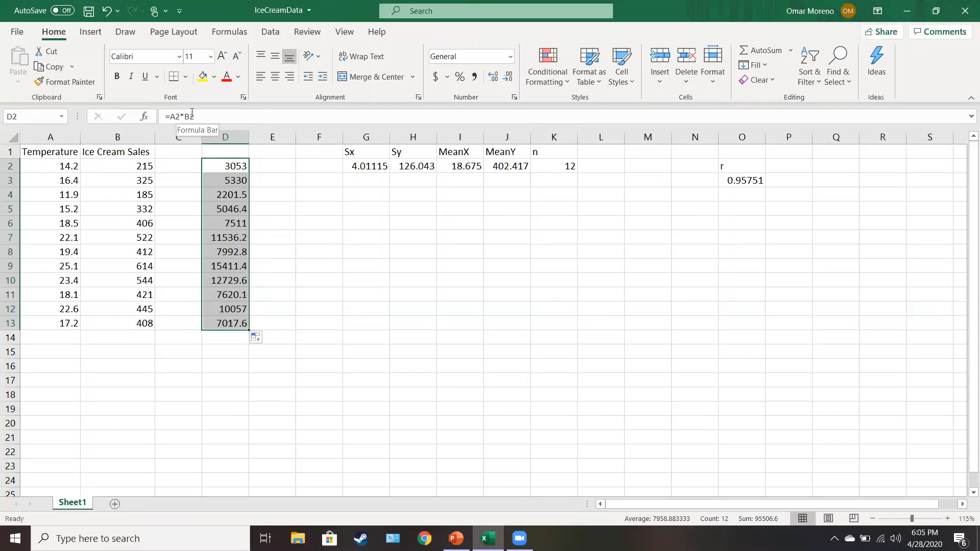
Check the cell references in the product formulas in D2 and D3, leaving both formulas as they are.
click(208, 162)
click(205, 118)
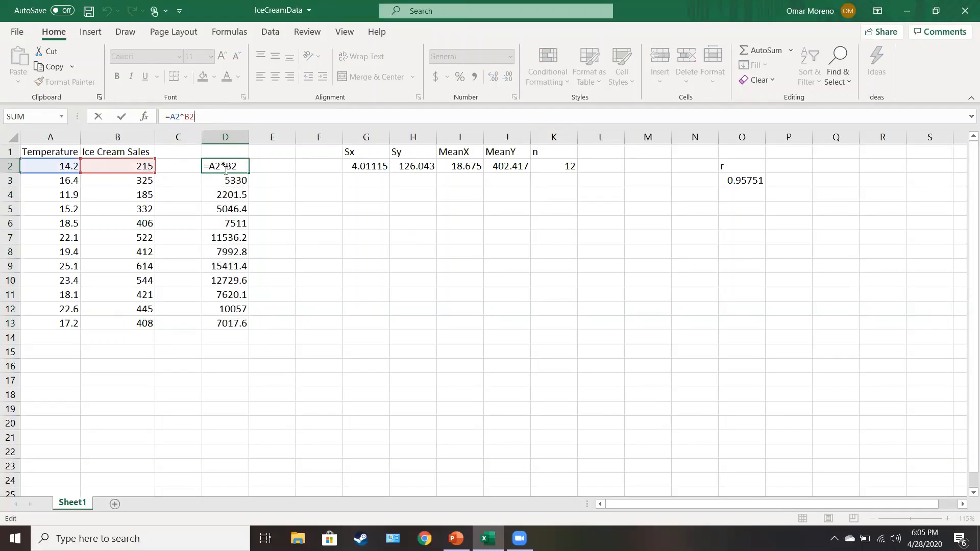
key(Return)
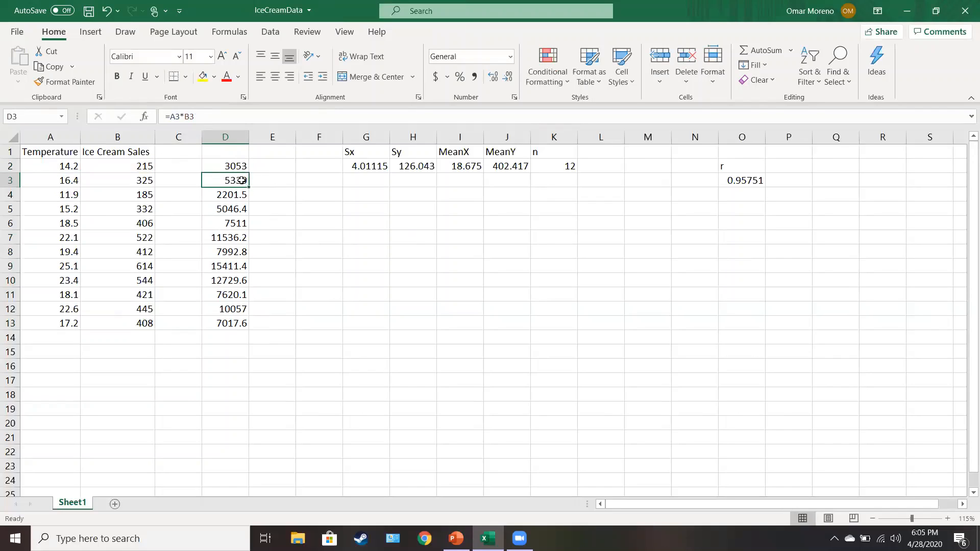
click(196, 118)
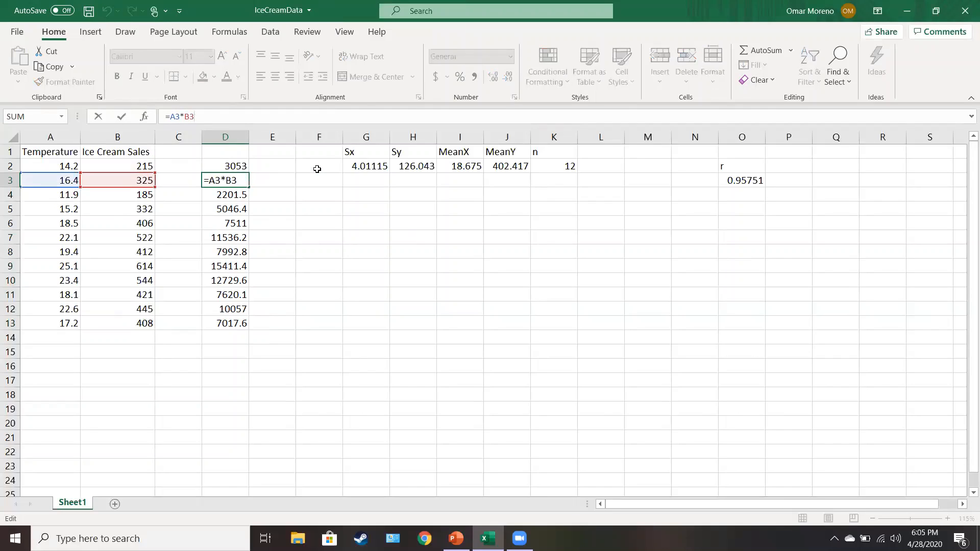
key(Return)
Total the x times y products in D14 with SUM over D2:D13.
click(234, 340)
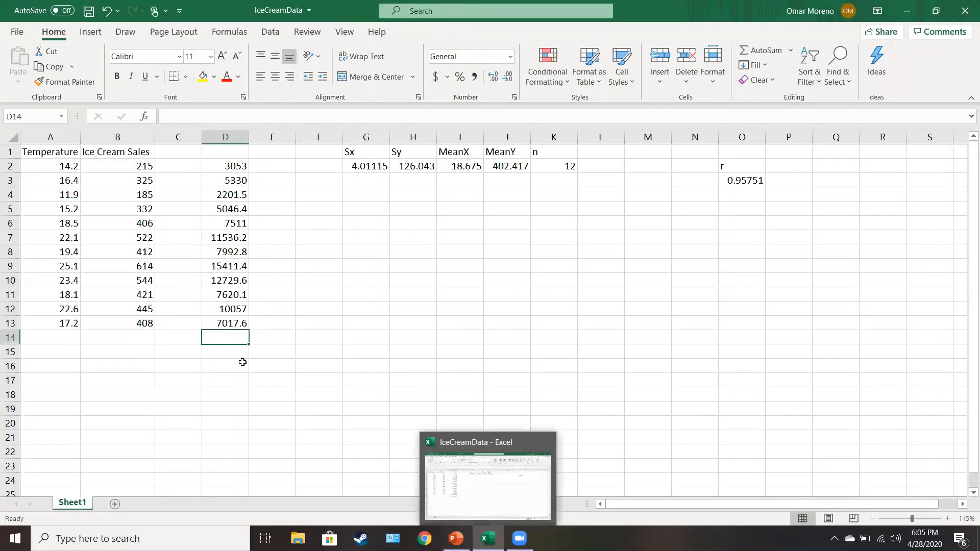
text(=)
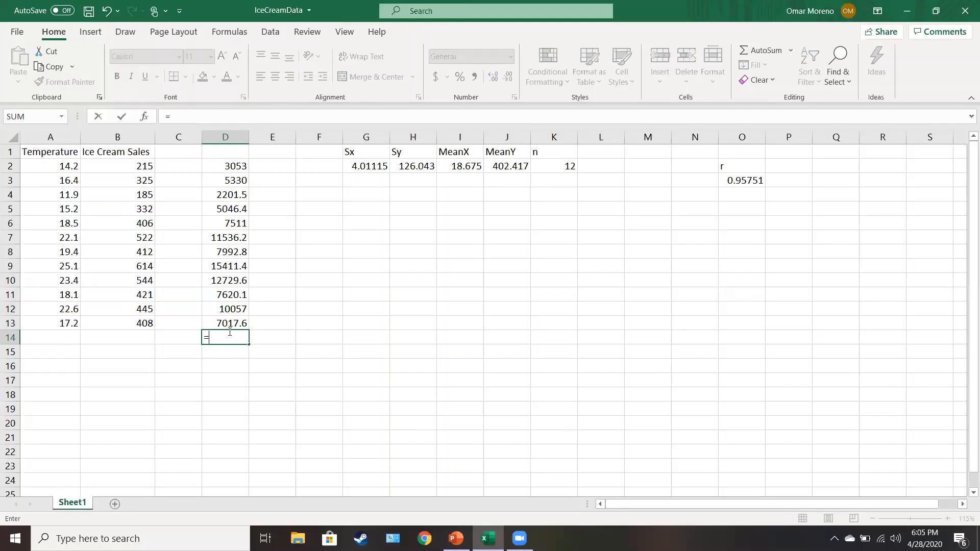
text(Sum)
key(BackSpace)
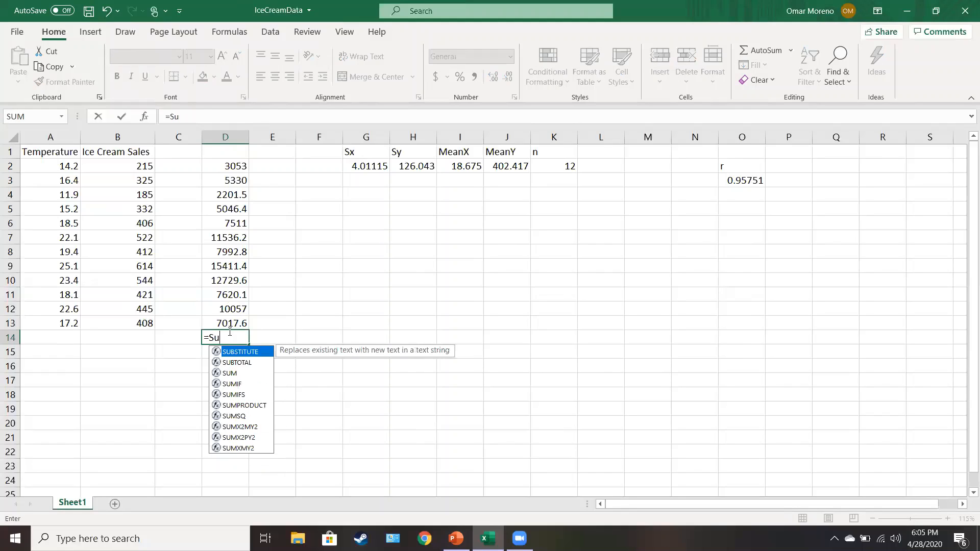
text(m)
key(Tab)
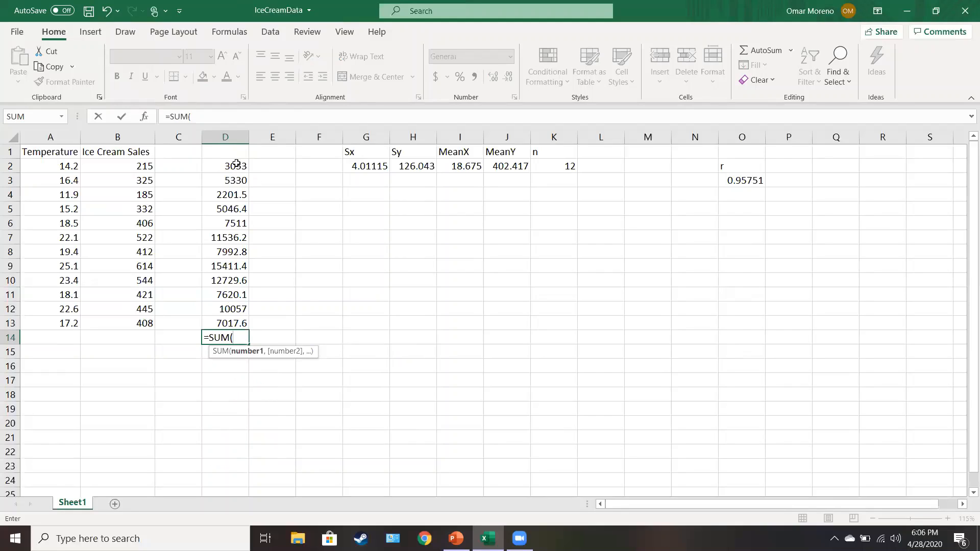
drag(236, 163, 238, 325)
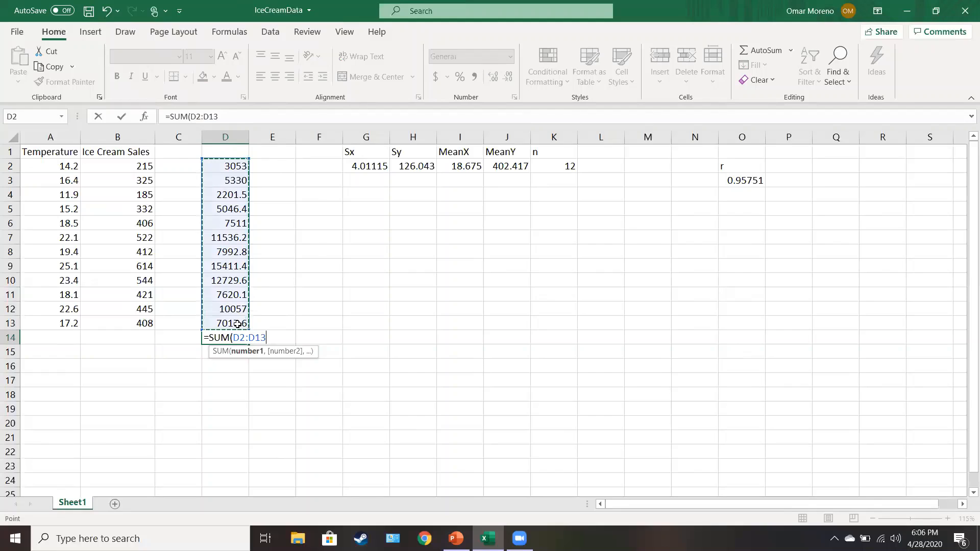
key(Return)
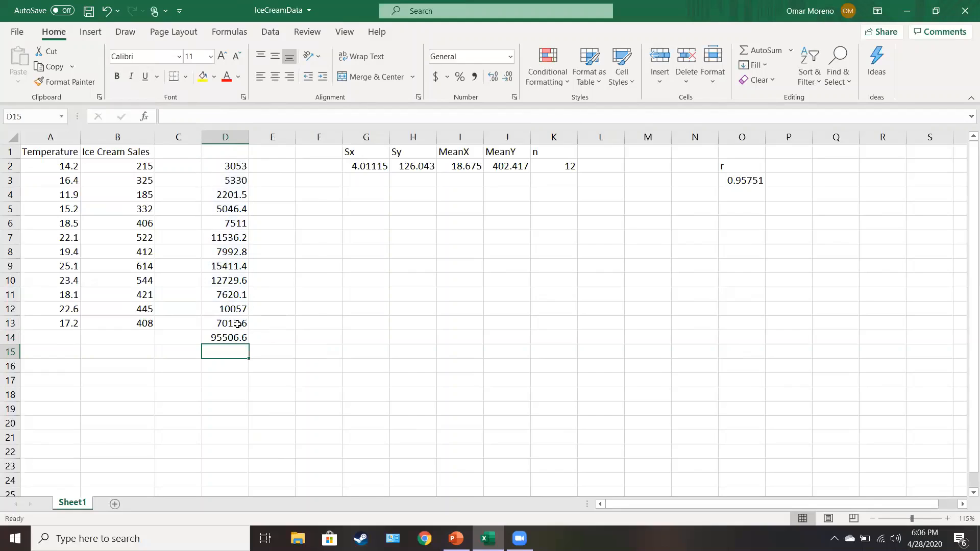
Label the products' total by entering Sum(x*y) in C14.
click(183, 336)
text(Sum(x*y)
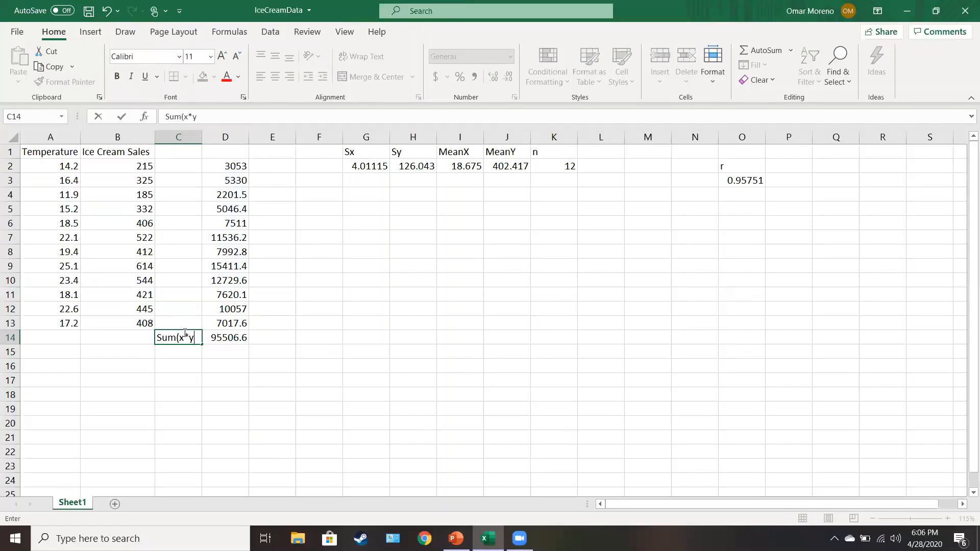
text())
click(229, 336)
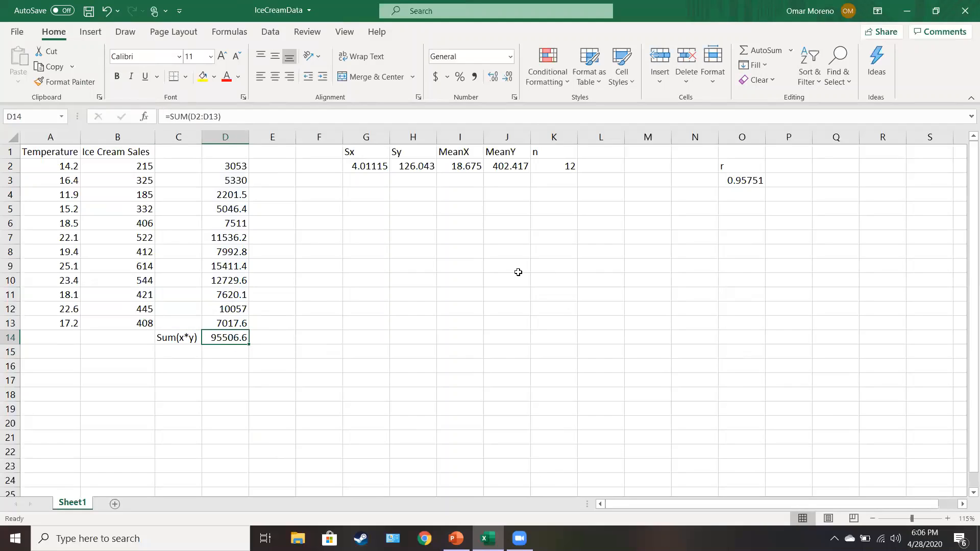
Review the CORREL formula behind the r value in O3 and leave it as it is.
click(416, 194)
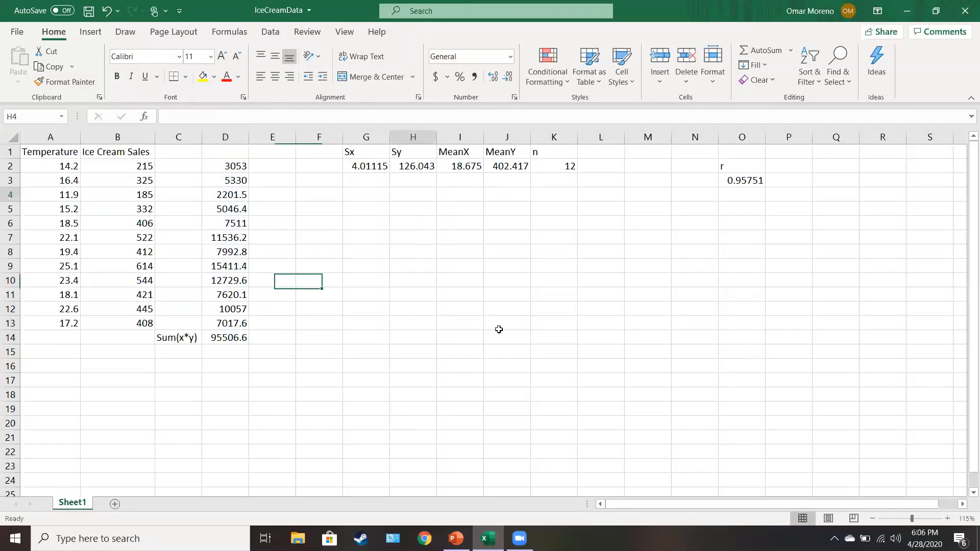
click(759, 178)
click(254, 117)
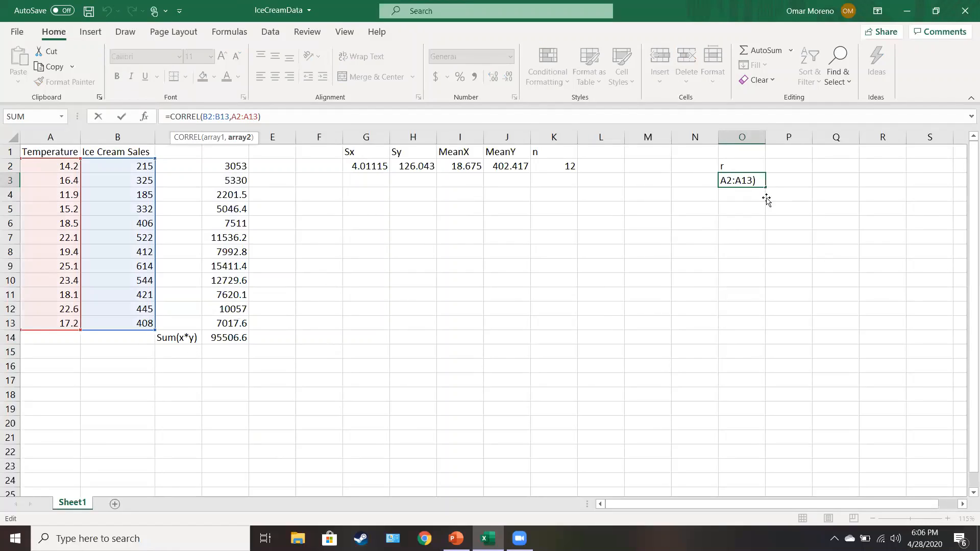
key(Return)
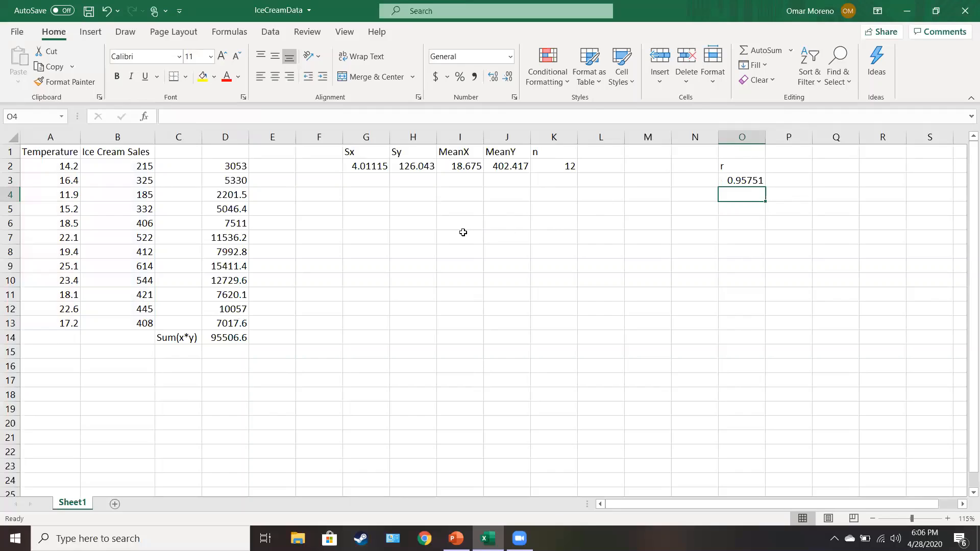
Enter the label r in G5 and begin a formula in G6 beneath it.
click(379, 208)
text(r)
key(Return)
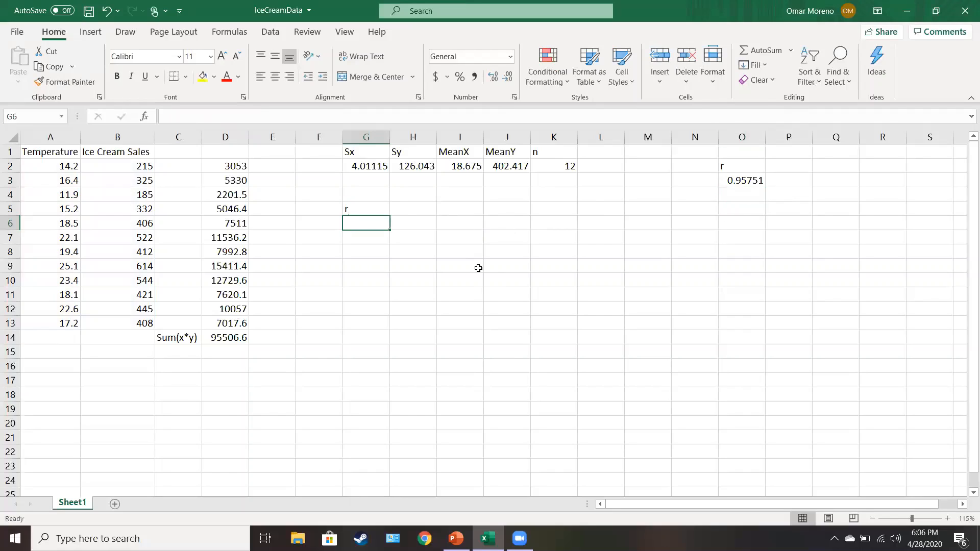
text(=)
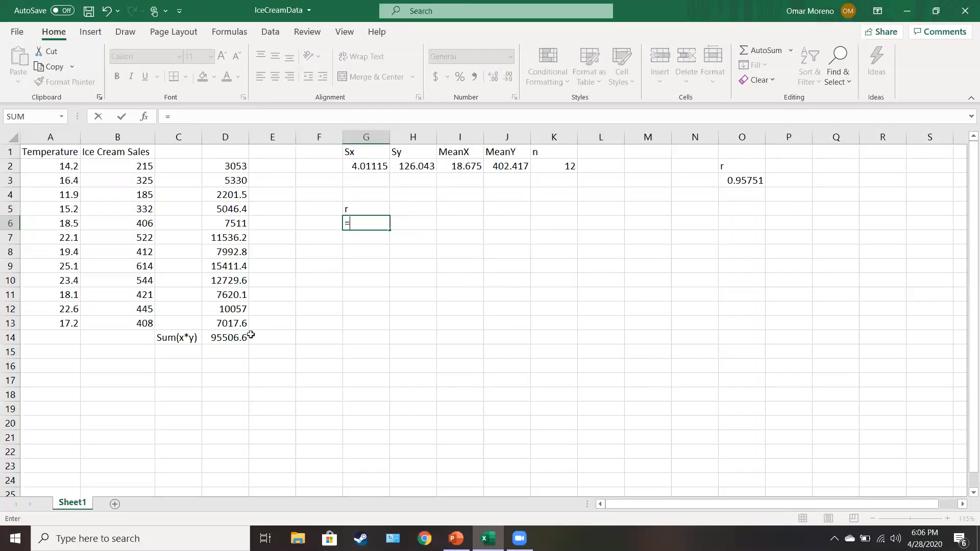
click(220, 339)
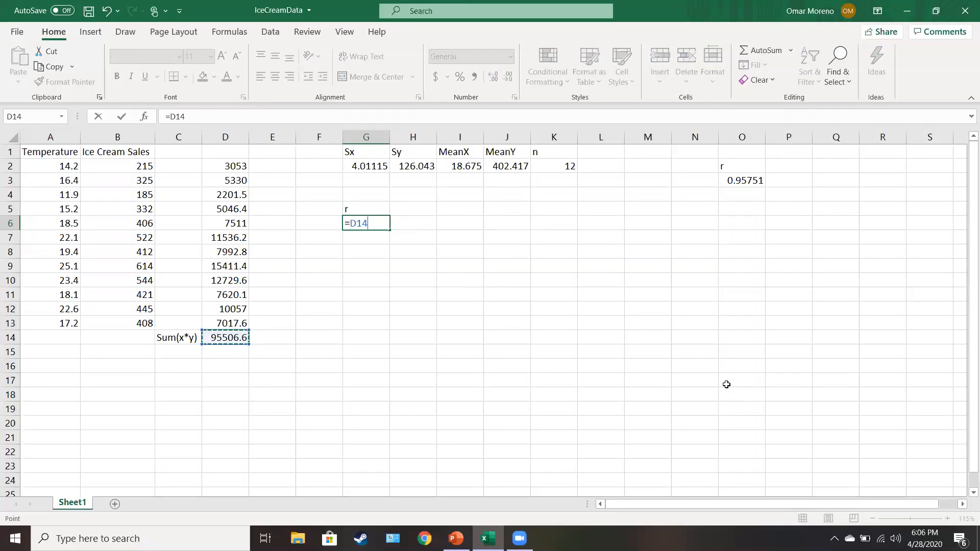
key(Up)
key(Up)
key(Up)
key(Up)
key(Up)
key(Up)
key(Up)
key(Up)
key(Up)
key(Up)
key(Up)
key(Up)
key(Up)
key(BackSpace)
key(BackSpace)
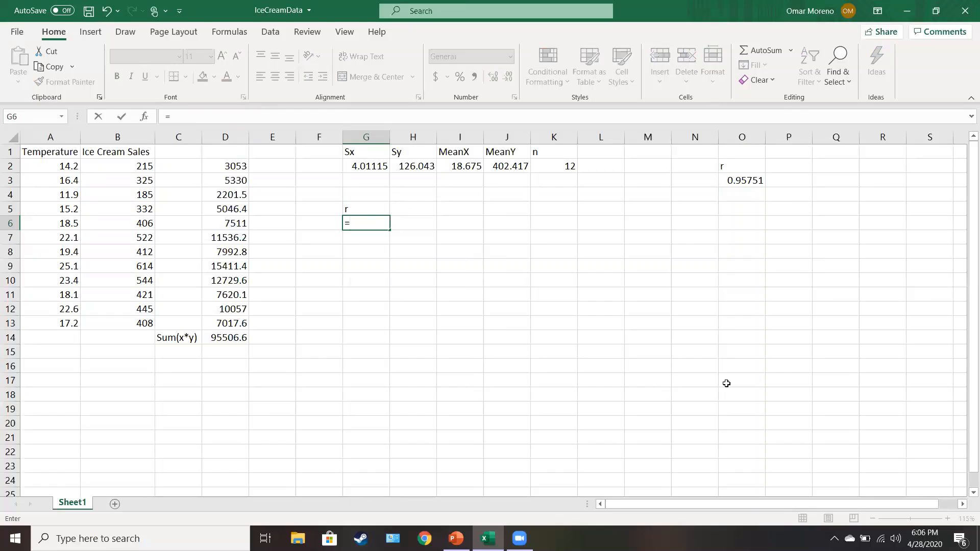
Build the correlation numerator in G6 as (D14-K2*I2*J2), followed by the division sign.
click(234, 337)
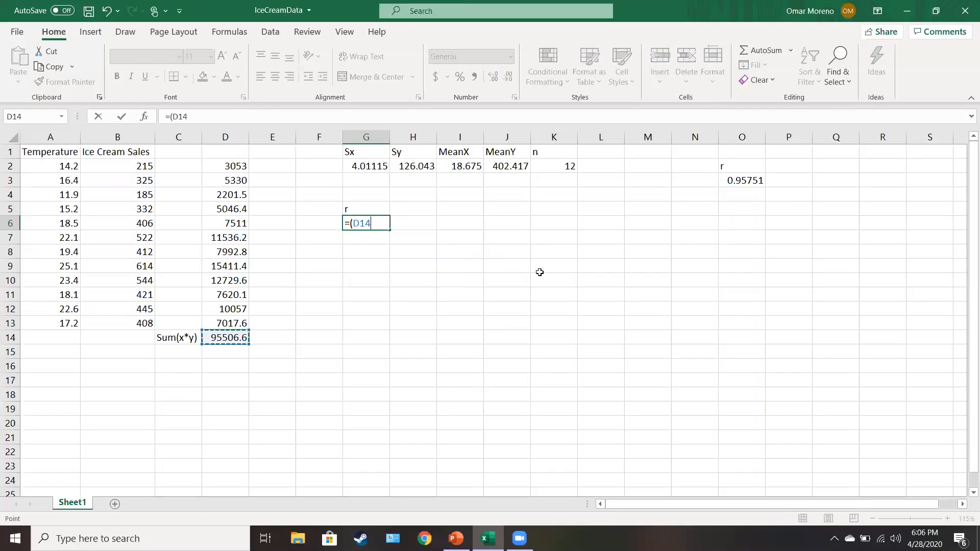
text(-)
click(560, 167)
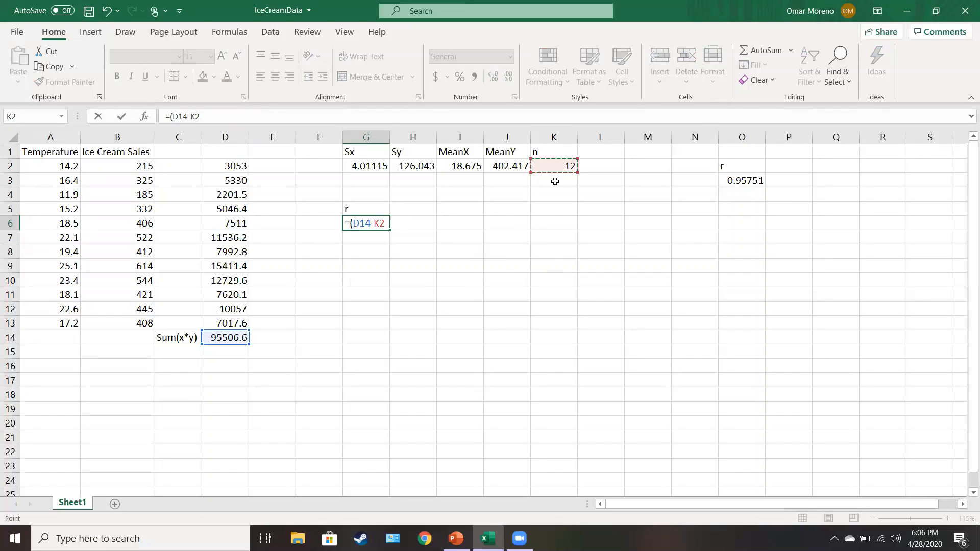
text(*)
click(474, 167)
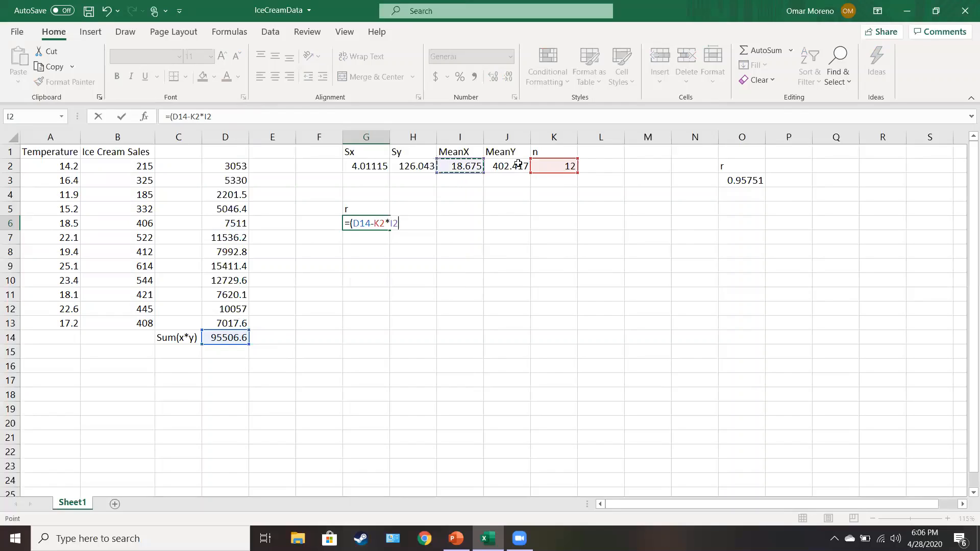
text(*)
click(519, 166)
text()/)
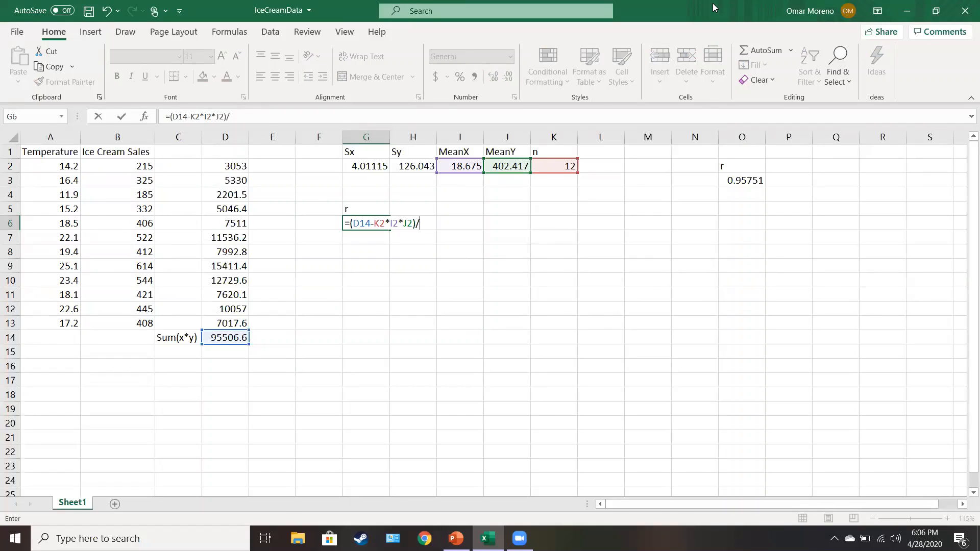
Show the PowerPoint correlation formula slide beside the worksheet, check the formula's denominator, and return to the maximized Excel workbook.
key(super+Left)
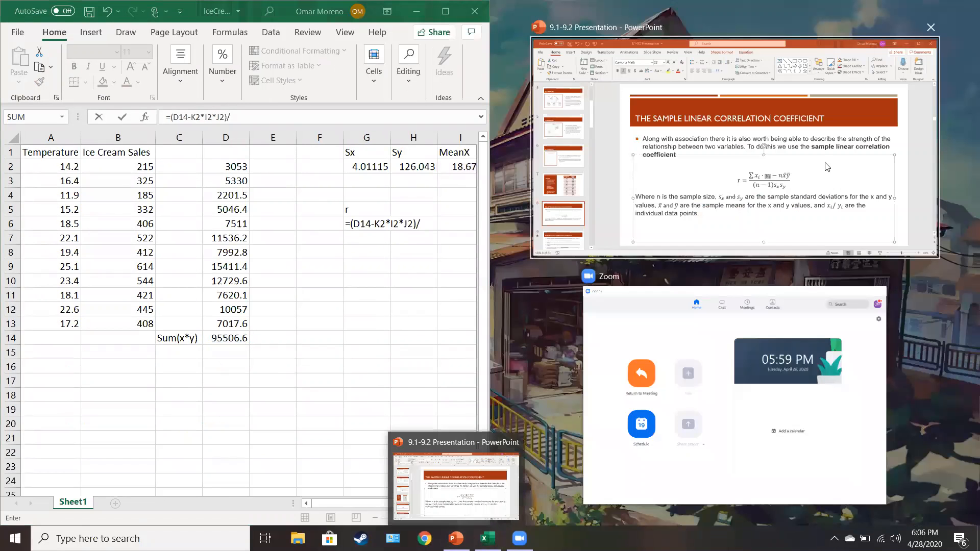
click(827, 167)
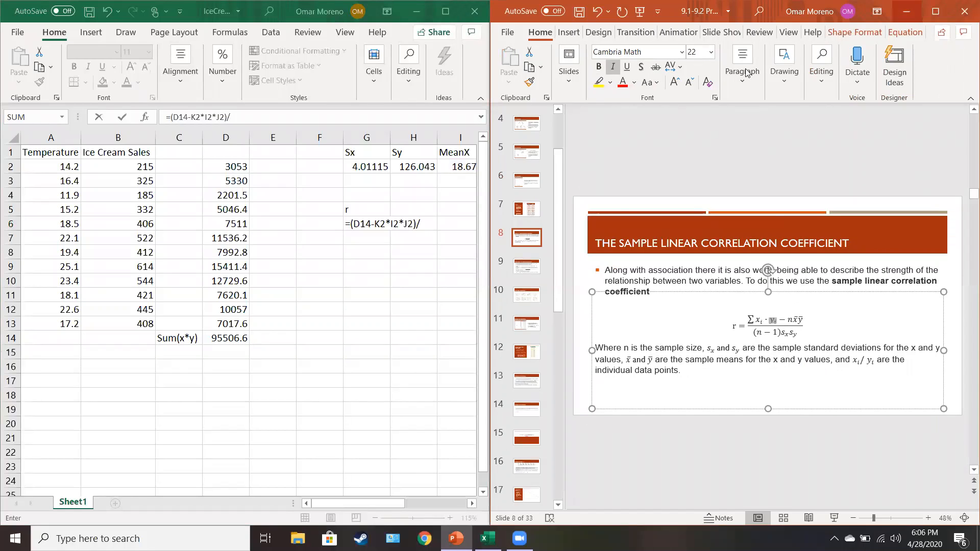
click(907, 11)
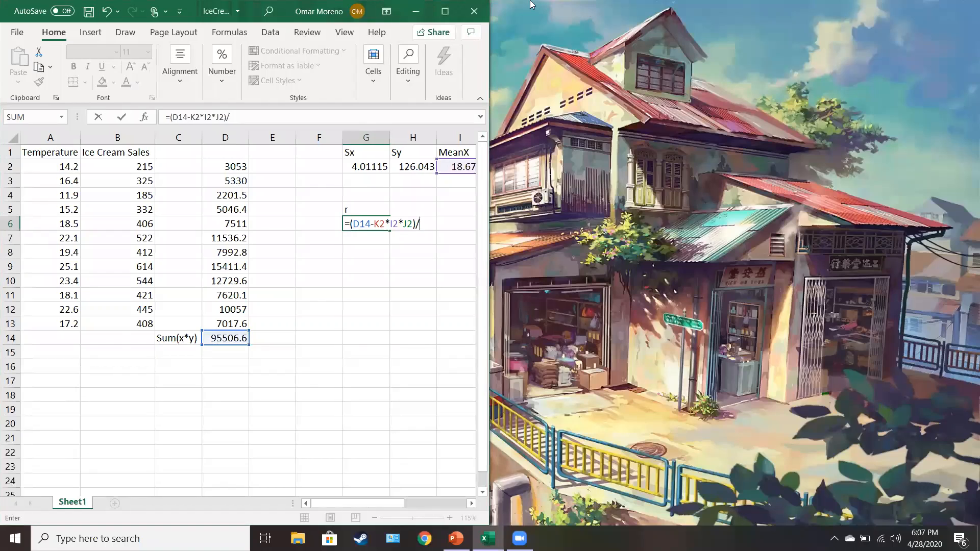
key(super+Up)
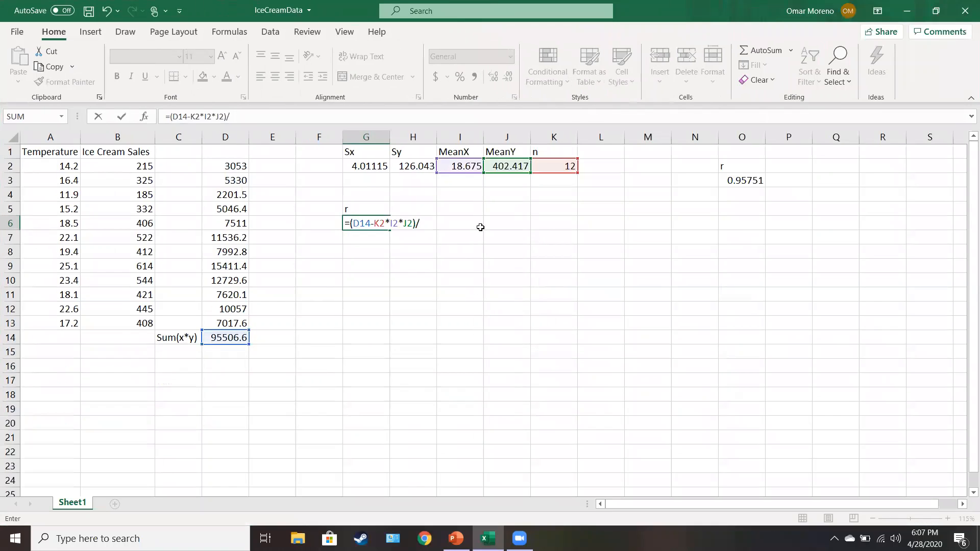
Add the denominator (K2-1) after the division sign in the G6 correlation formula and commit it.
text((n)
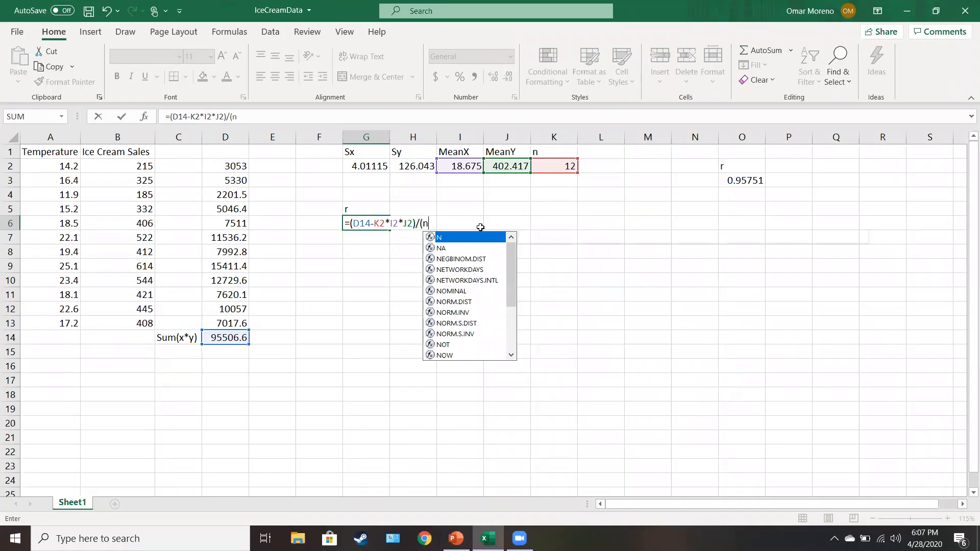
key(BackSpace)
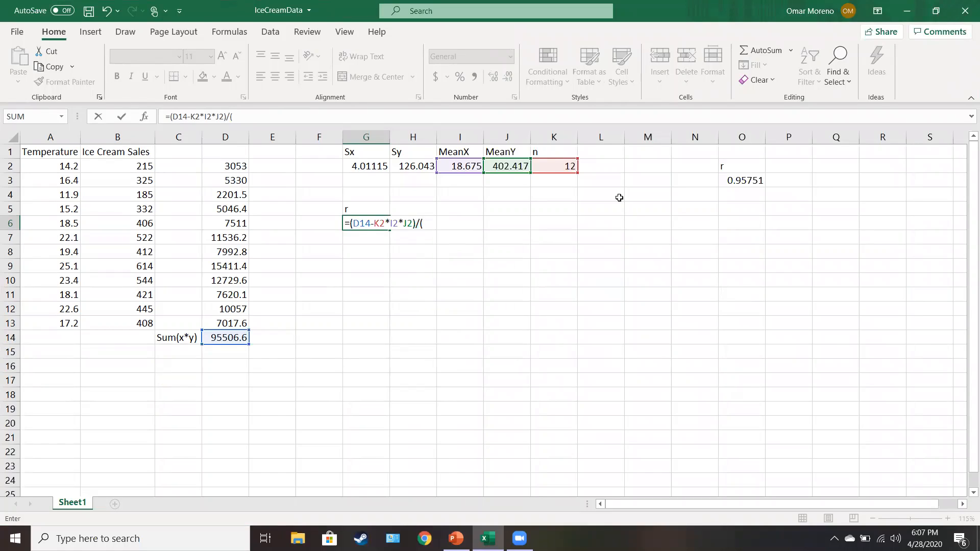
click(561, 167)
text(-1)
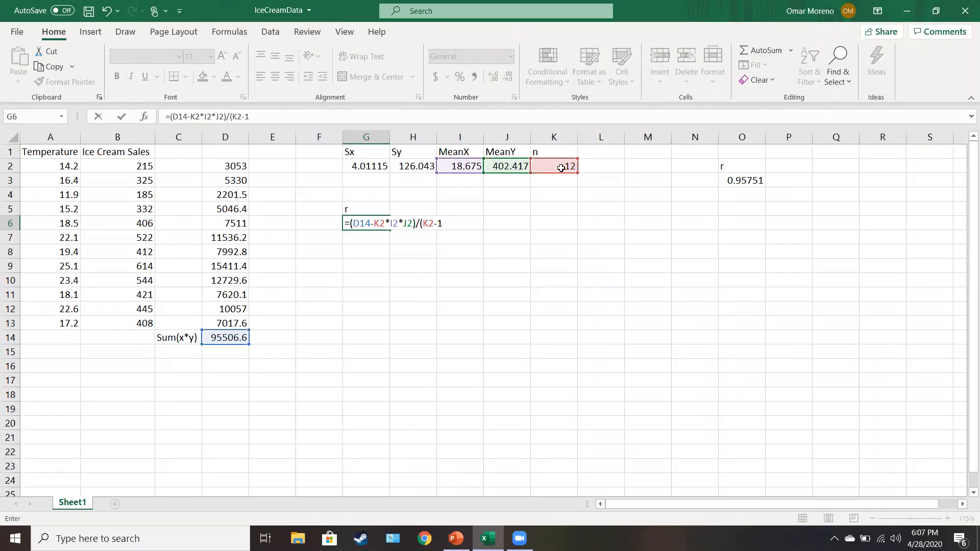
text())
key(Left)
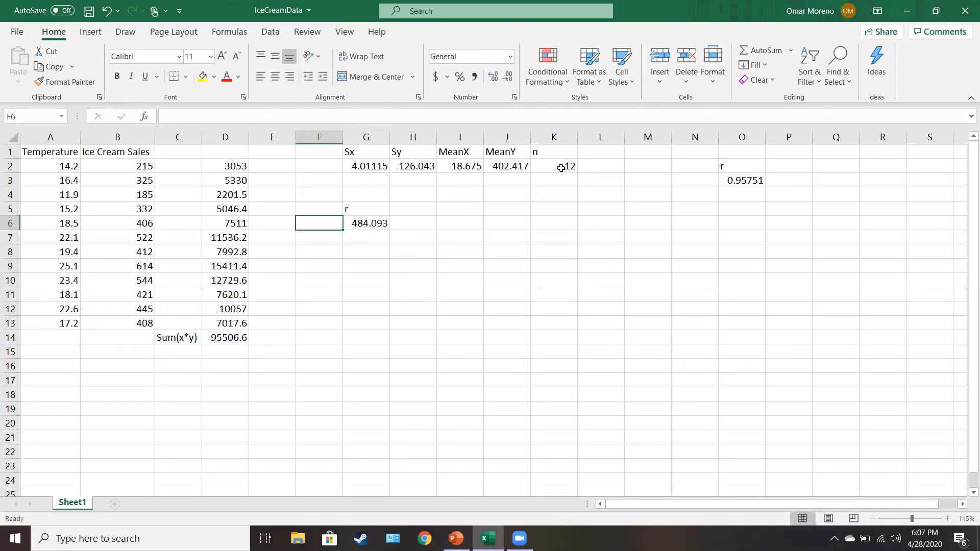
Extend the denominator of the G6 formula to ((K2-1)*G2*H2), enclosed in outer parentheses, and commit it.
key(Right)
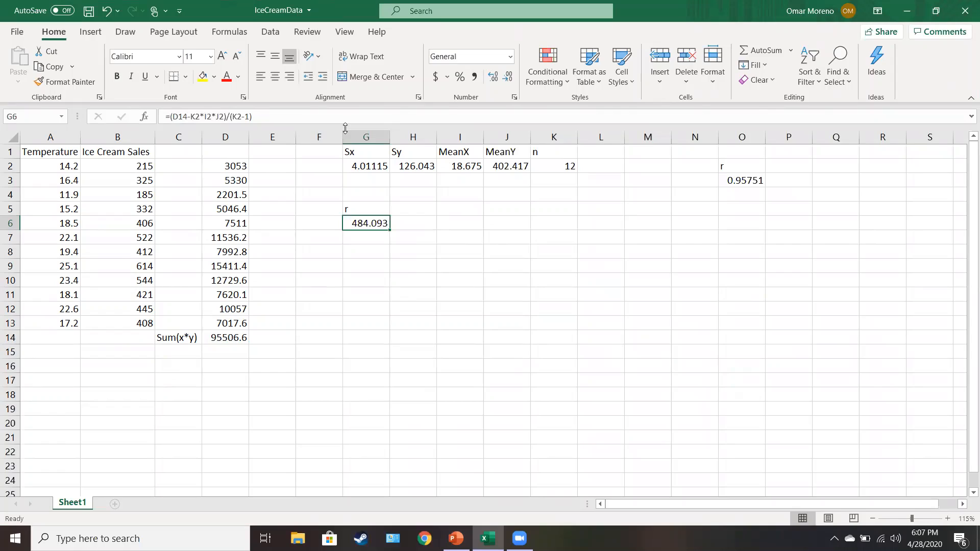
key(F2)
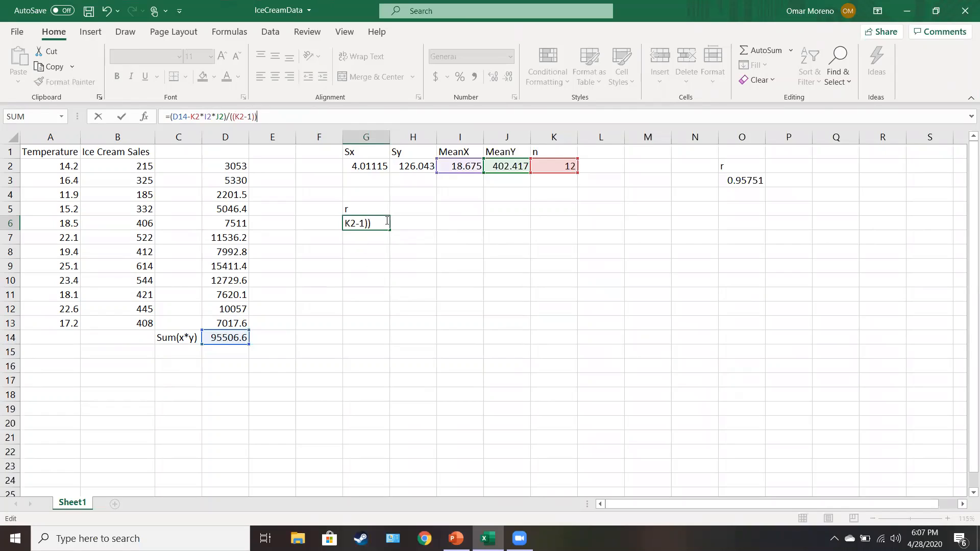
click(382, 223)
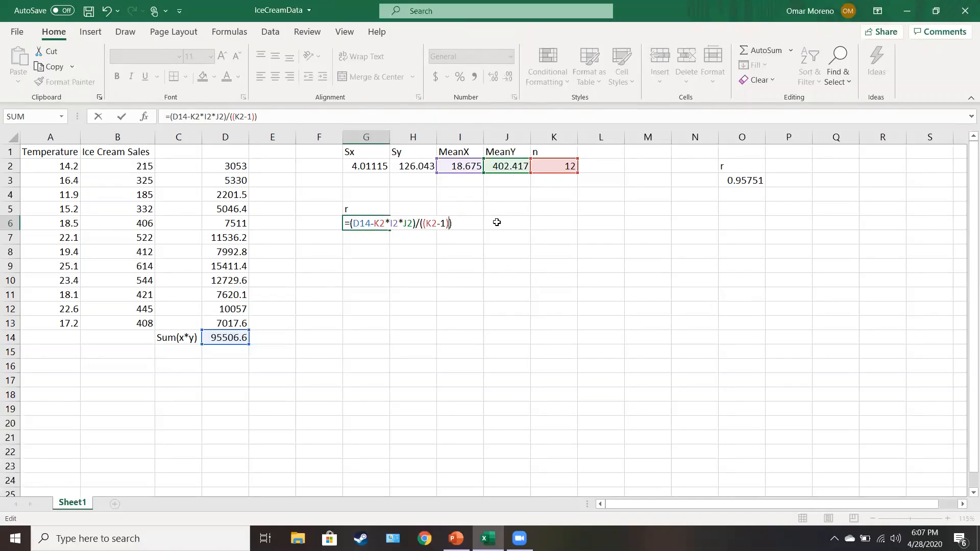
text(*)
click(354, 166)
text(*)
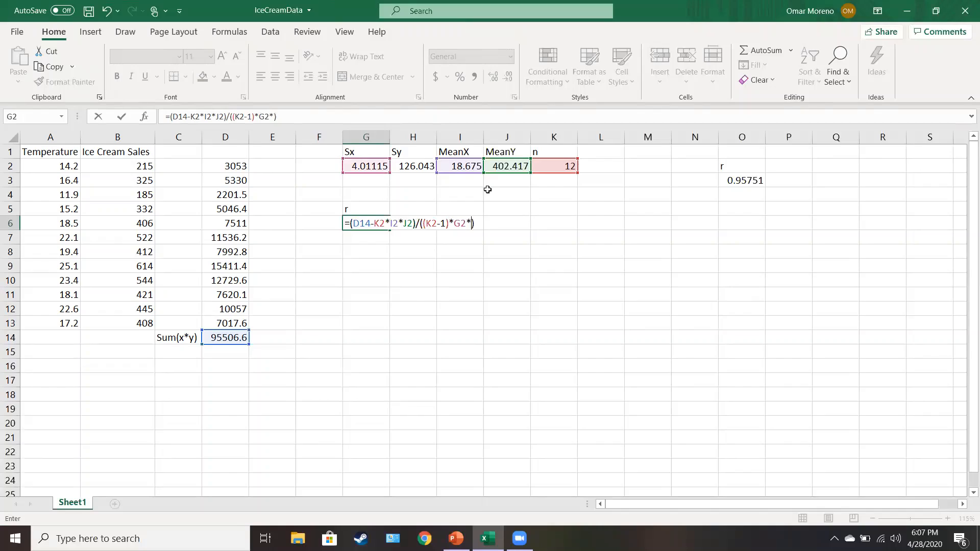
click(418, 167)
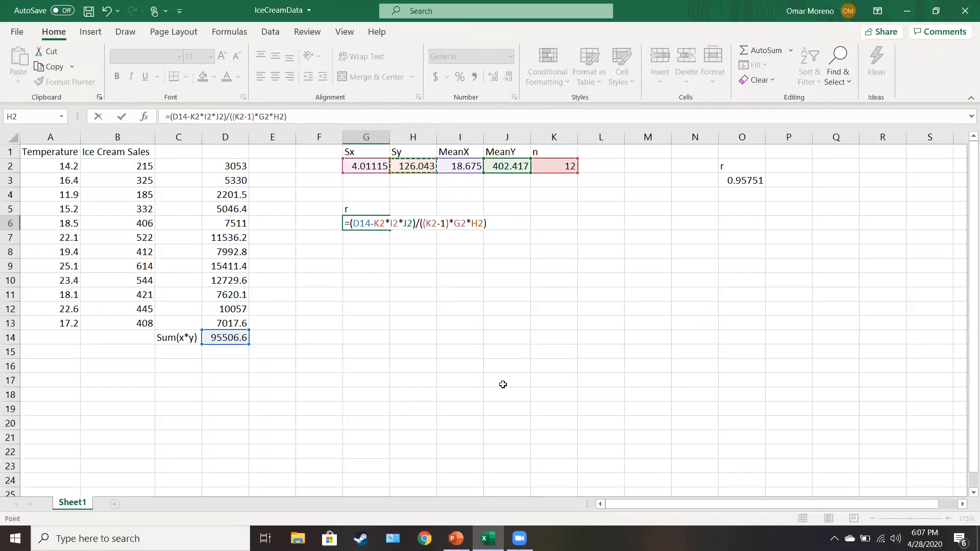
key(Return)
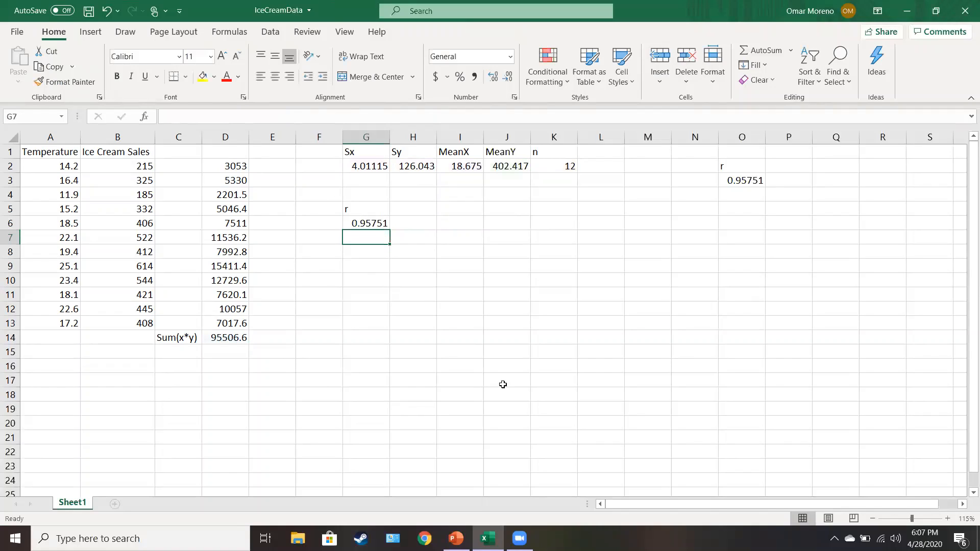
Compare the manual correlation formula and result in G6 with the CORREL ones in O3, leaving both as they are.
click(359, 224)
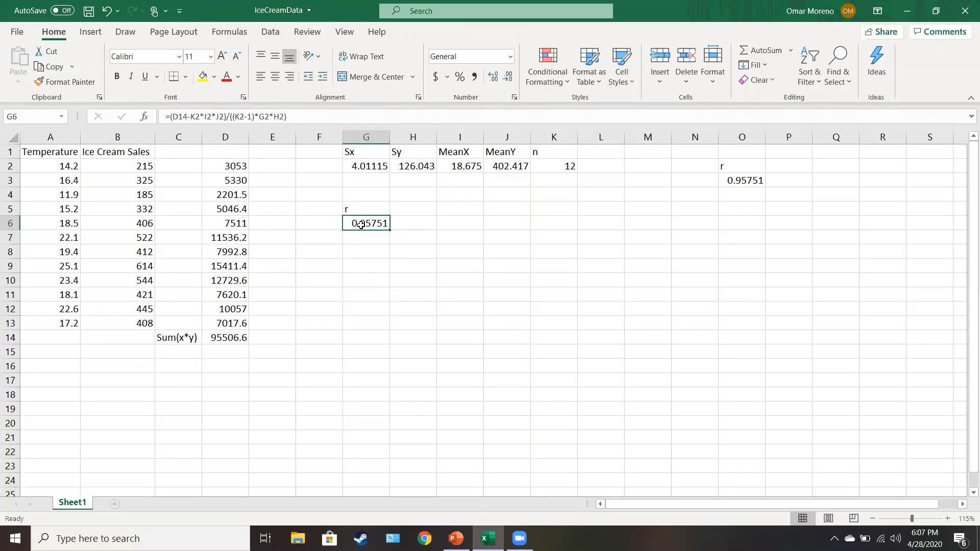
click(737, 183)
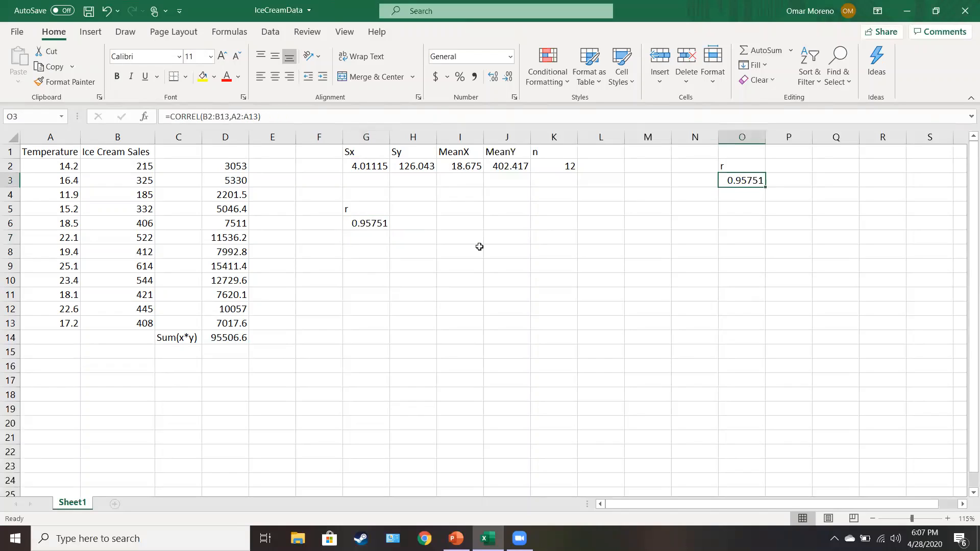
click(369, 223)
click(224, 121)
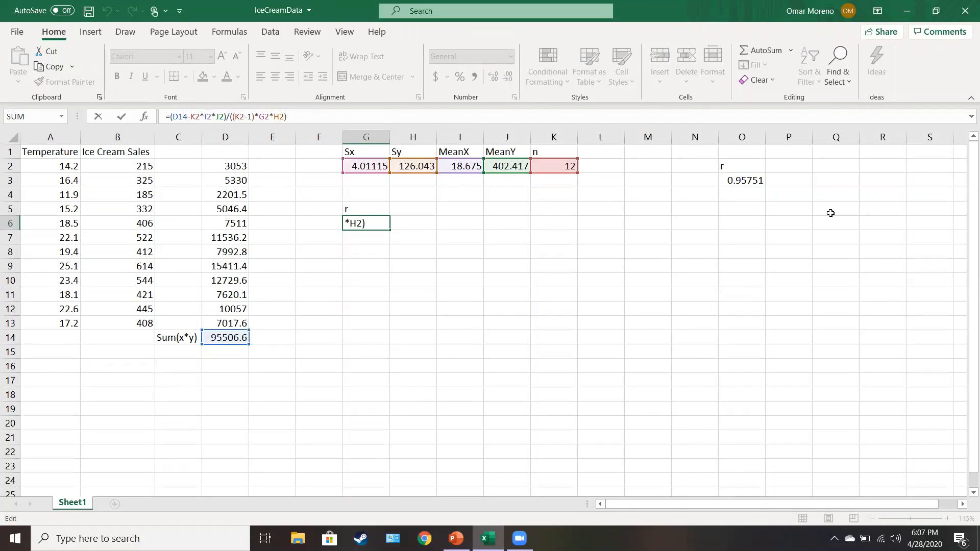
key(Return)
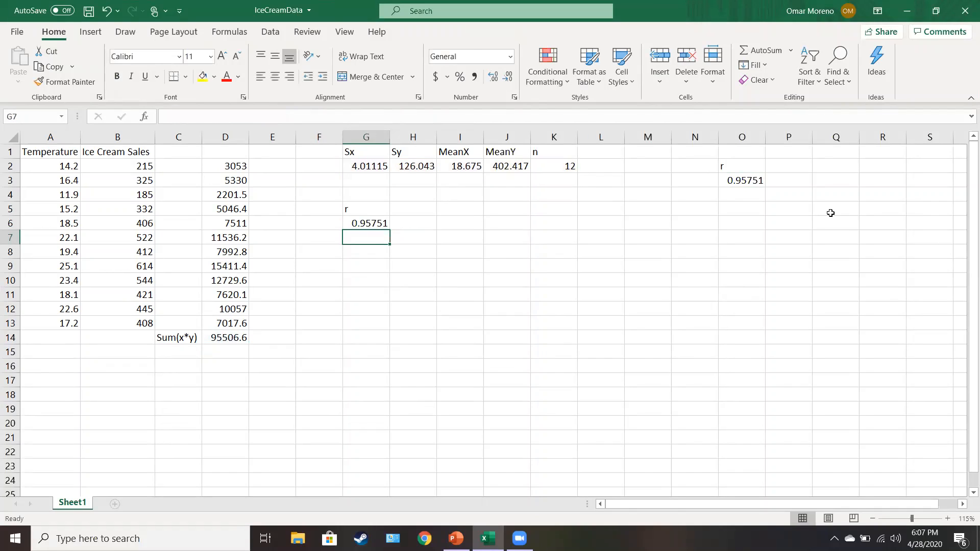
click(743, 182)
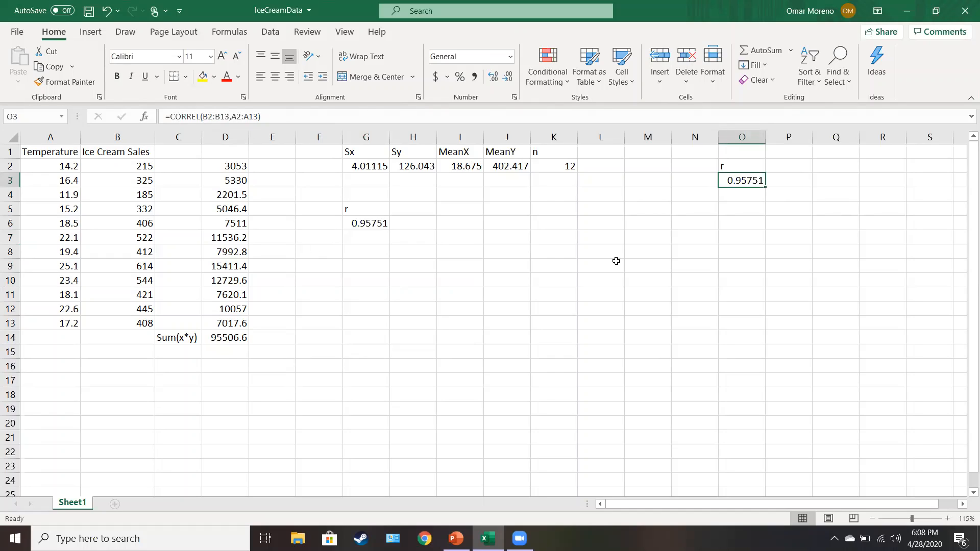